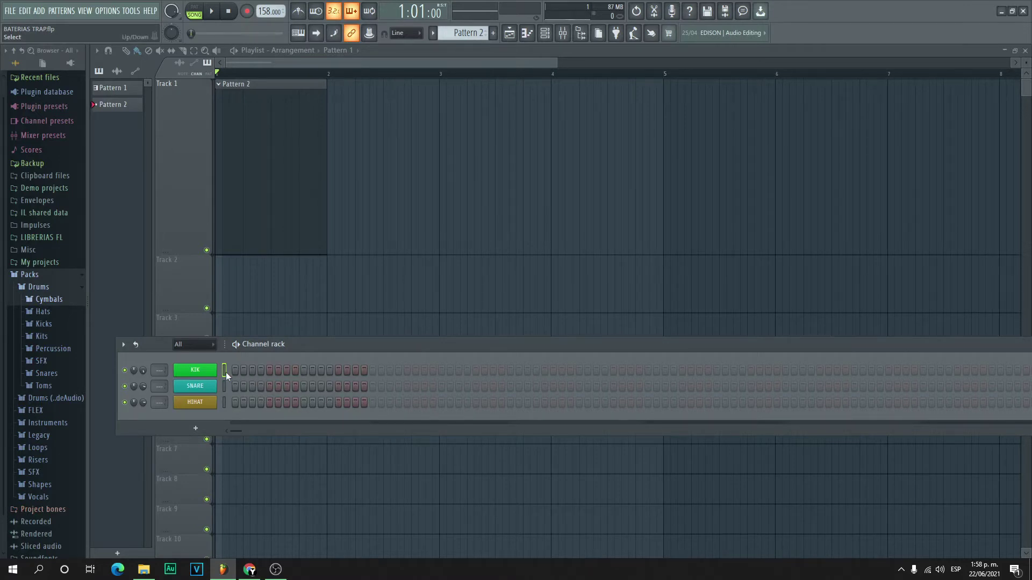
Audition the kick and place kick hits at bar 1 step 1, bar 2 step 5 and bar 3 step 1 of Pattern 2
{"action": "key", "text": "z"}
{"action": "key", "text": "z"}
{"action": "key", "text": "z"}
{"action": "key", "text": "z"}
{"action": "key", "text": "z"}
{"action": "key", "text": "z"}
{"action": "left_click", "coordinate": [235, 370]}
{"action": "left_click", "coordinate": [407, 371]}
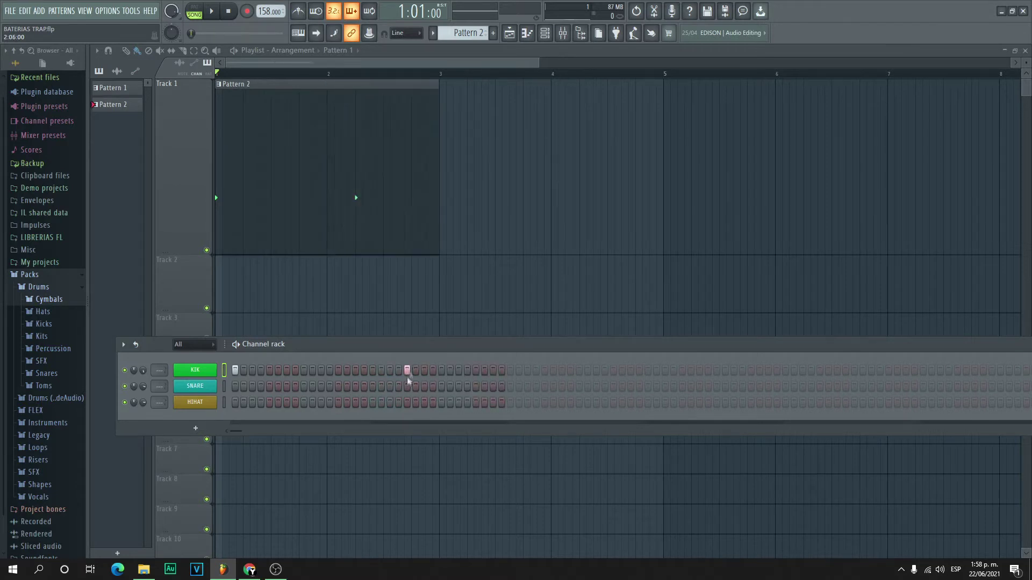
{"action": "key", "text": "space"}
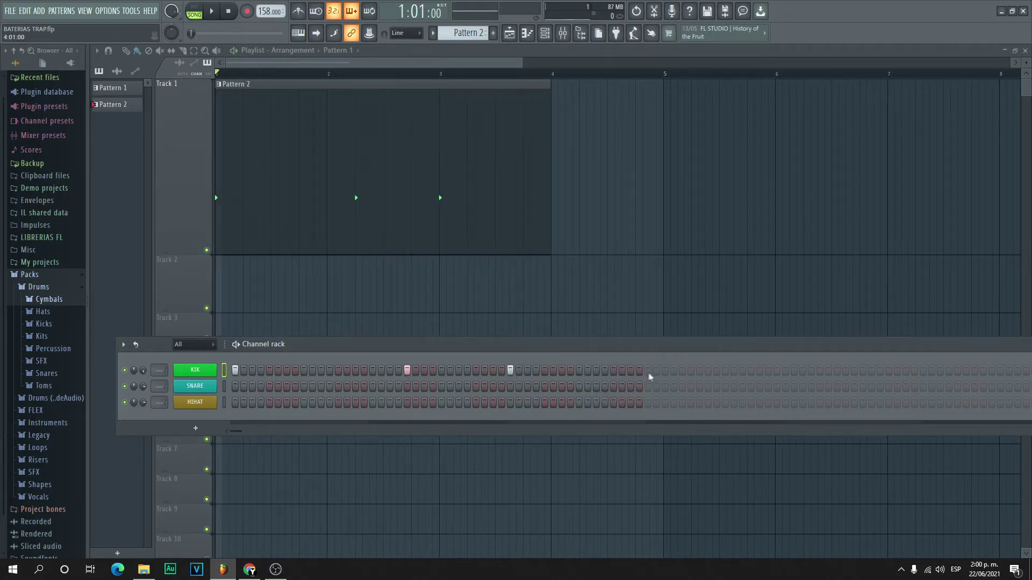
Place kick hits on step 5 of bars 4, 6 and 7 and on step 1 of bars 5 and 8
{"action": "left_click", "coordinate": [682, 371]}
{"action": "left_click_drag", "start_coordinate": [698, 351], "coordinate": [524, 355]}
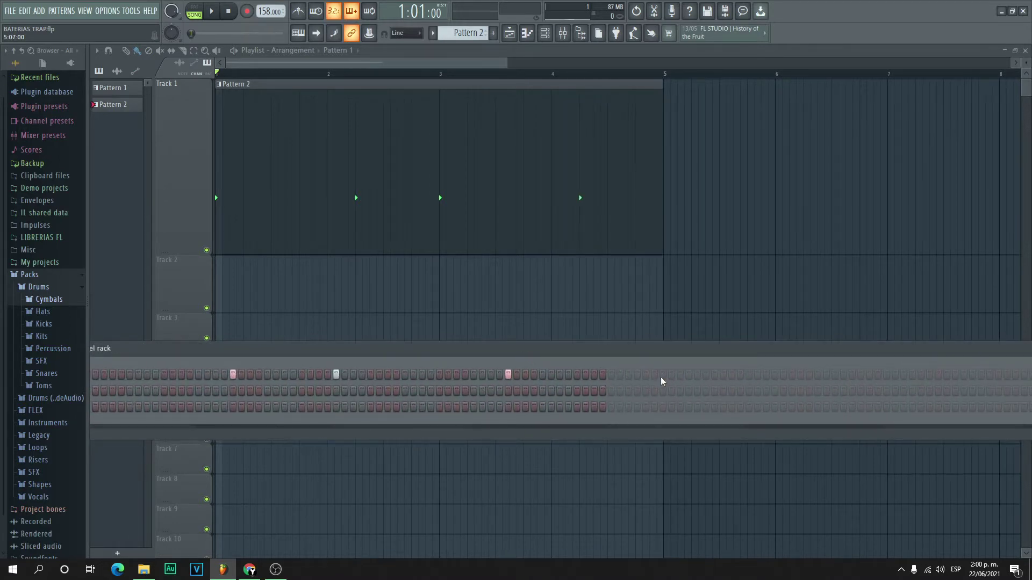
{"action": "left_click", "coordinate": [612, 376]}
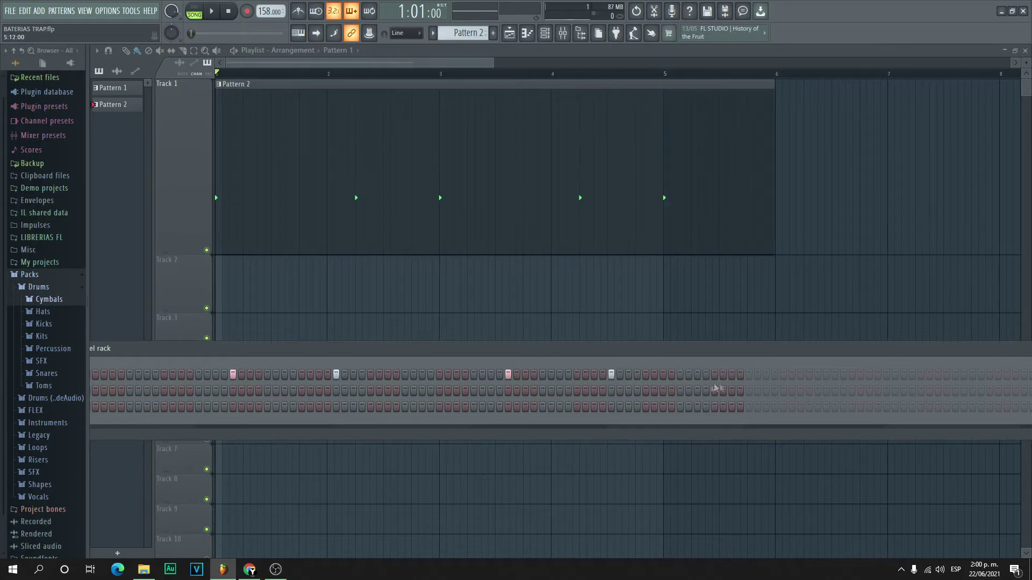
{"action": "left_click", "coordinate": [783, 376]}
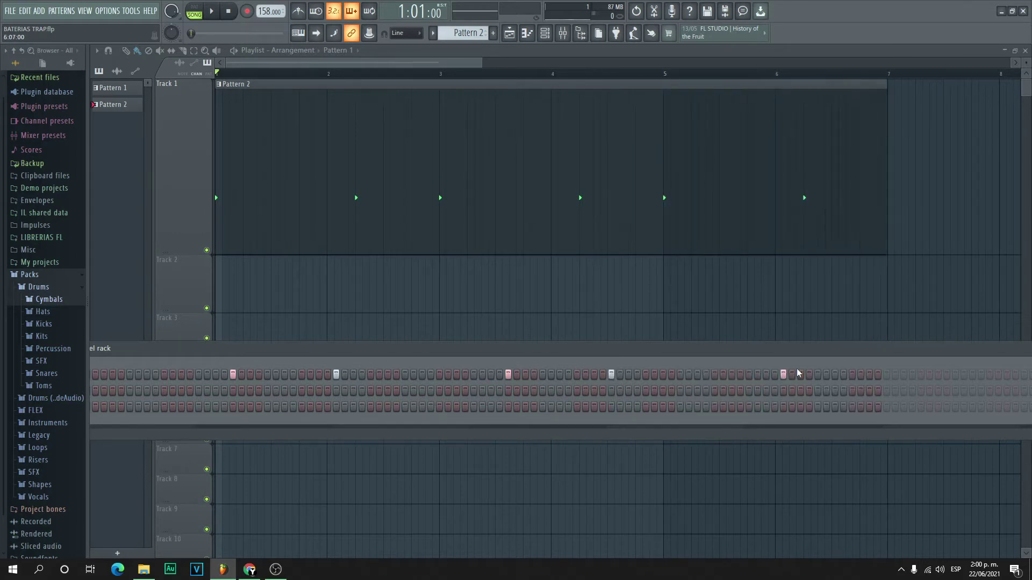
{"action": "left_click_drag", "start_coordinate": [848, 352], "coordinate": [716, 370]}
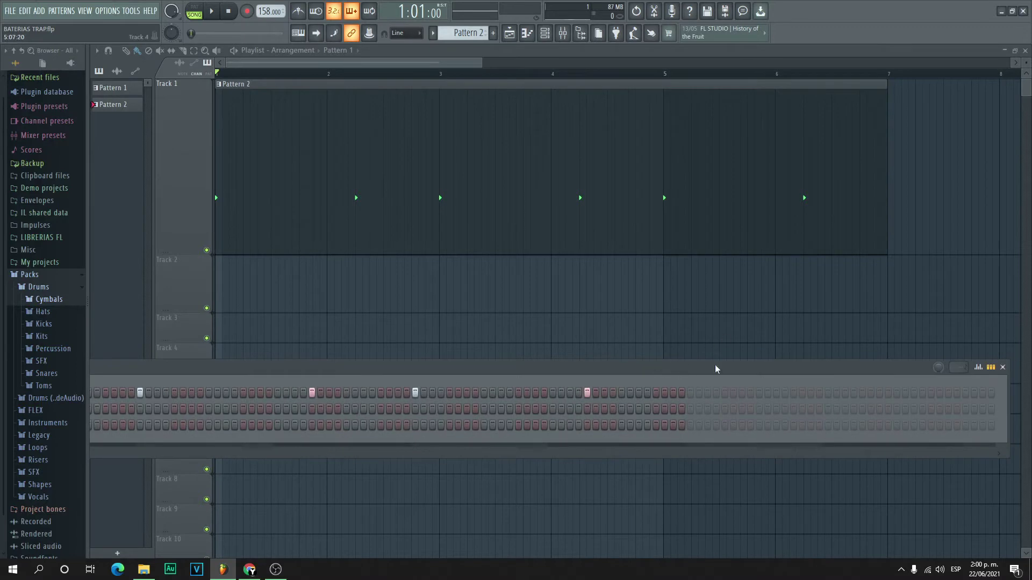
{"action": "left_click", "coordinate": [726, 393]}
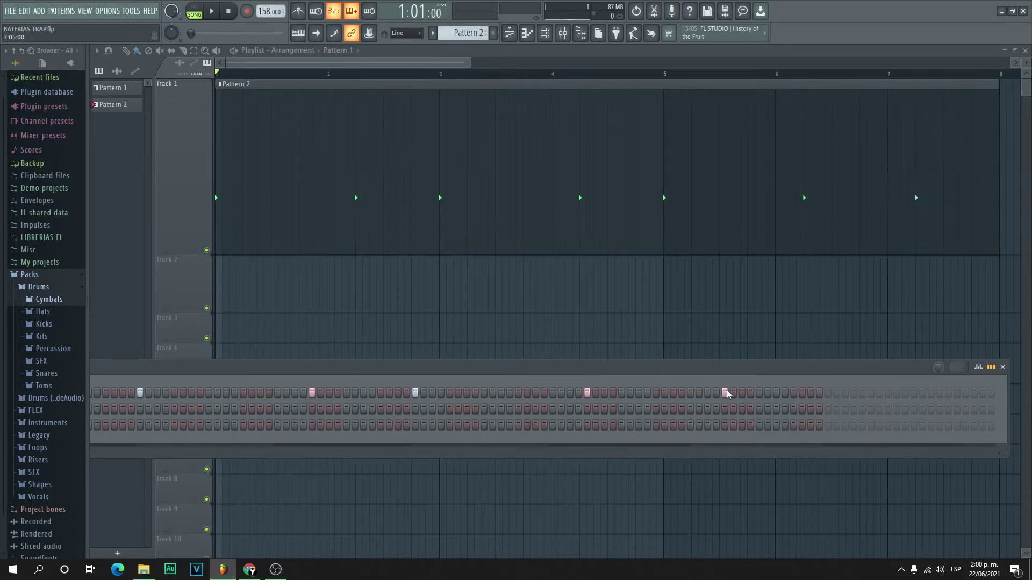
{"action": "left_click", "coordinate": [828, 394]}
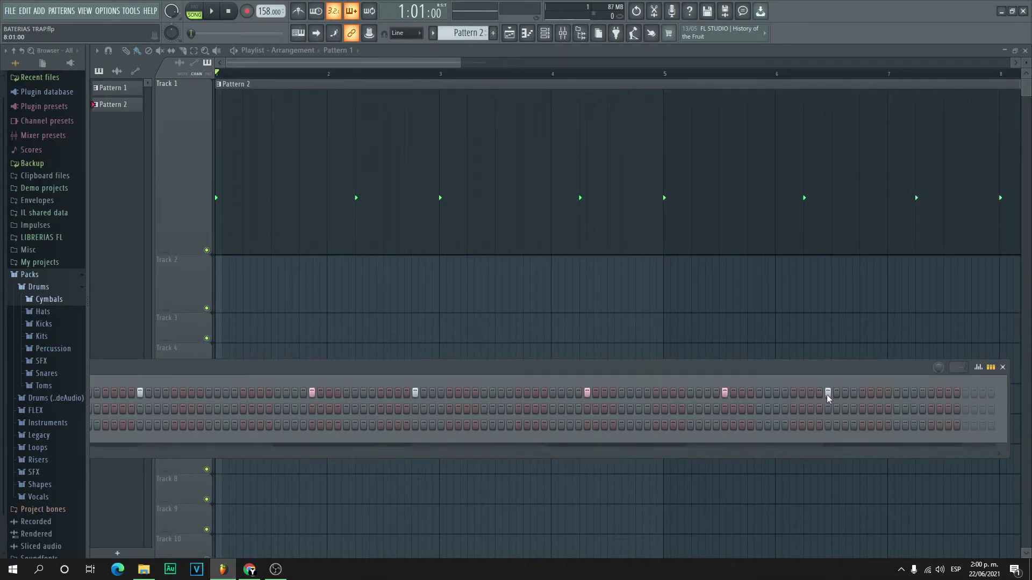
Place snare hits on step 9 of bars 1 through 4 while playing the pattern
{"action": "left_click_drag", "start_coordinate": [461, 62], "coordinate": [537, 63]}
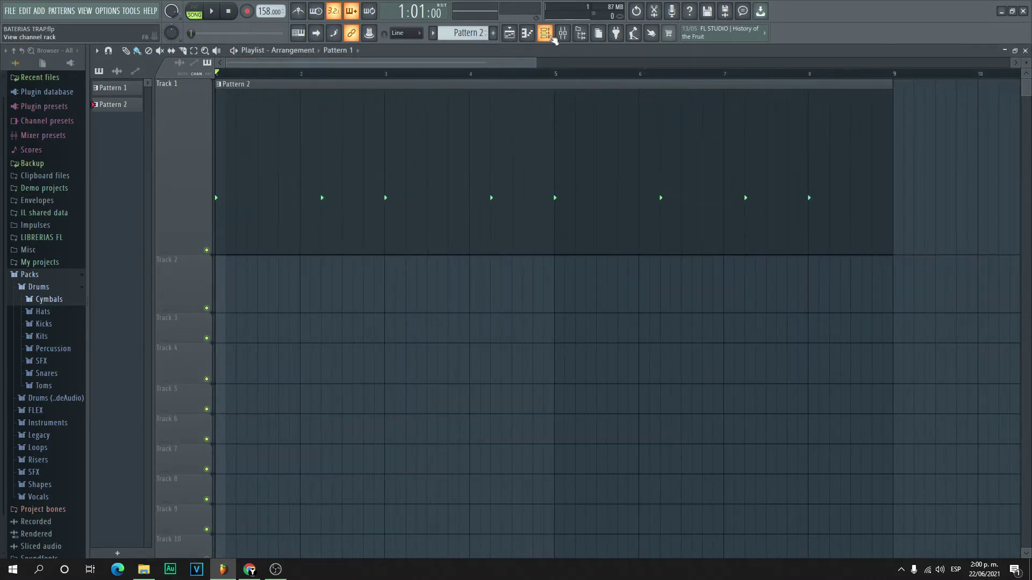
{"action": "left_click", "coordinate": [545, 34]}
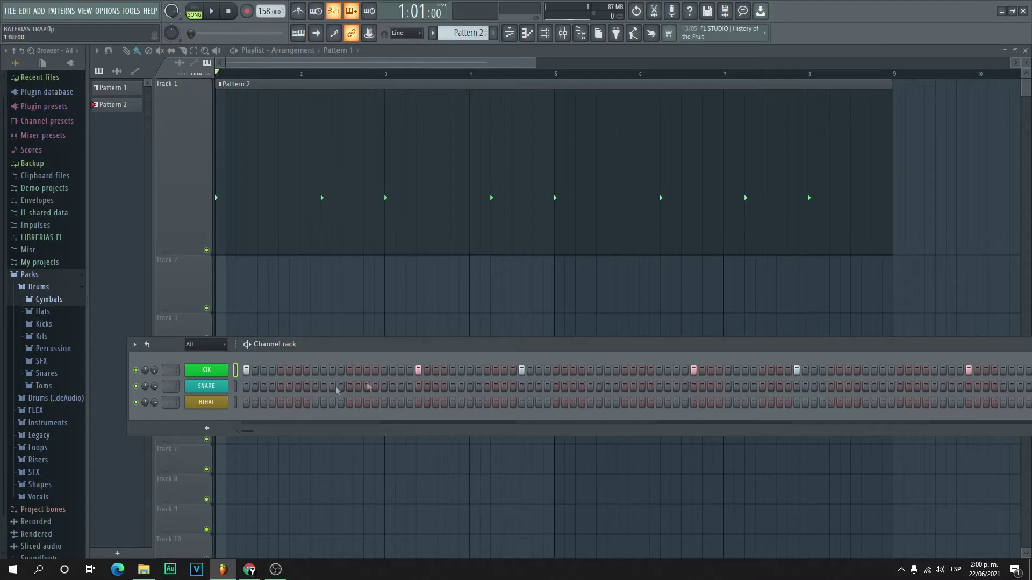
{"action": "left_click", "coordinate": [315, 387]}
{"action": "key", "text": "space"}
{"action": "left_click", "coordinate": [452, 387]}
{"action": "left_click", "coordinate": [590, 387]}
{"action": "left_click", "coordinate": [728, 386]}
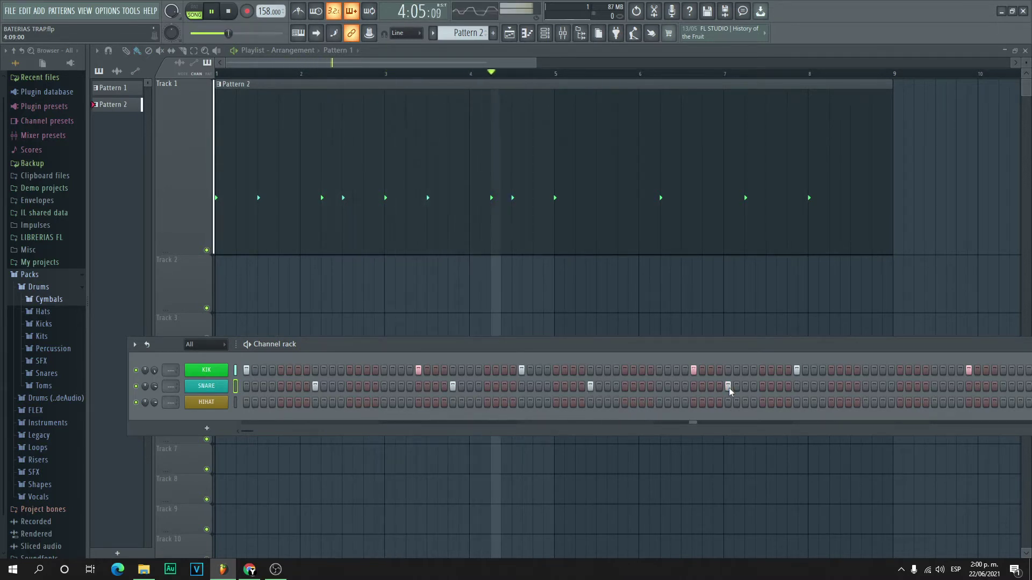
{"action": "key", "text": "space"}
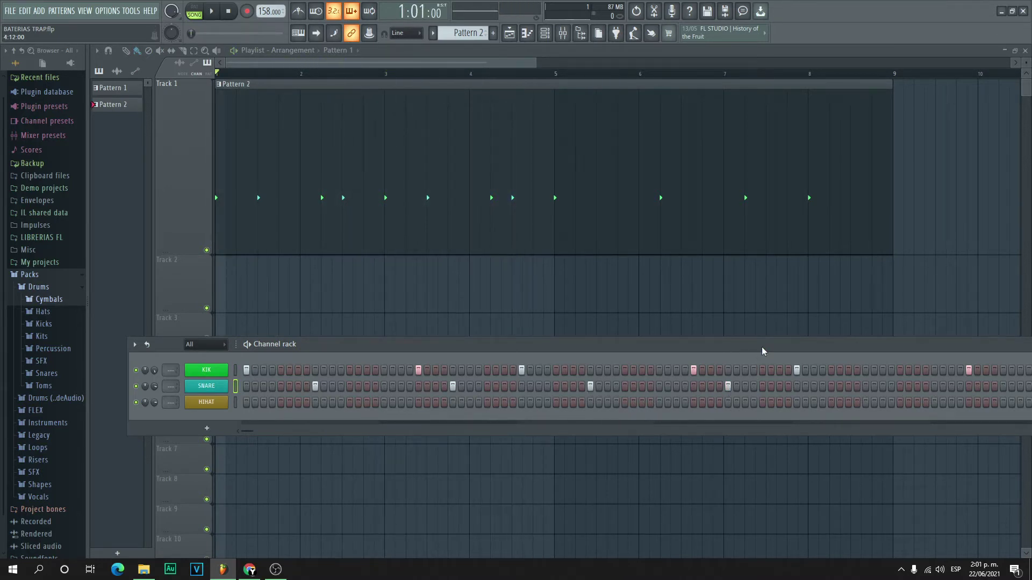
Place snare hits on step 9 of bars 5 through 8
{"action": "left_click_drag", "start_coordinate": [763, 349], "coordinate": [656, 363]}
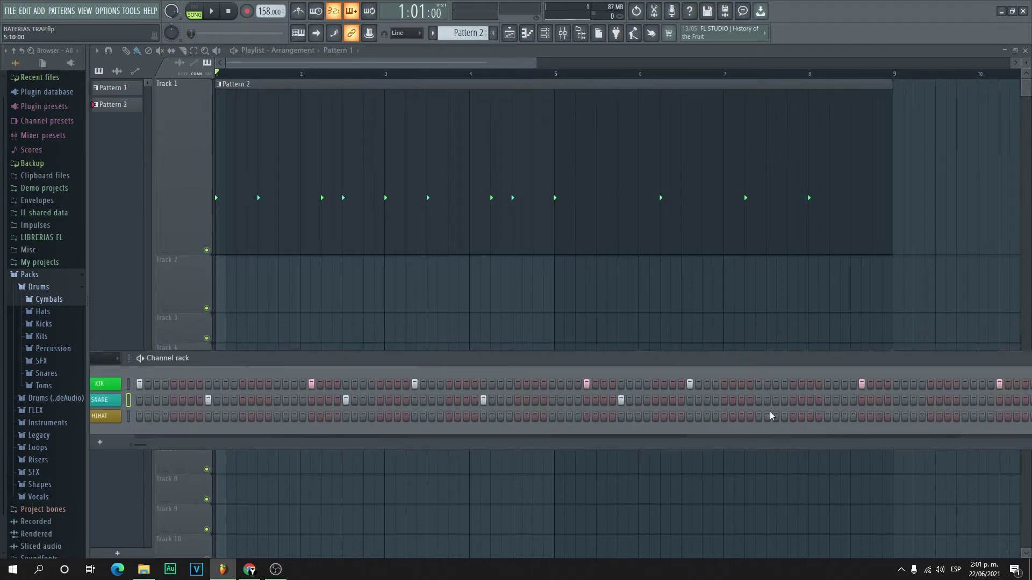
{"action": "left_click_drag", "start_coordinate": [786, 361], "coordinate": [675, 401]}
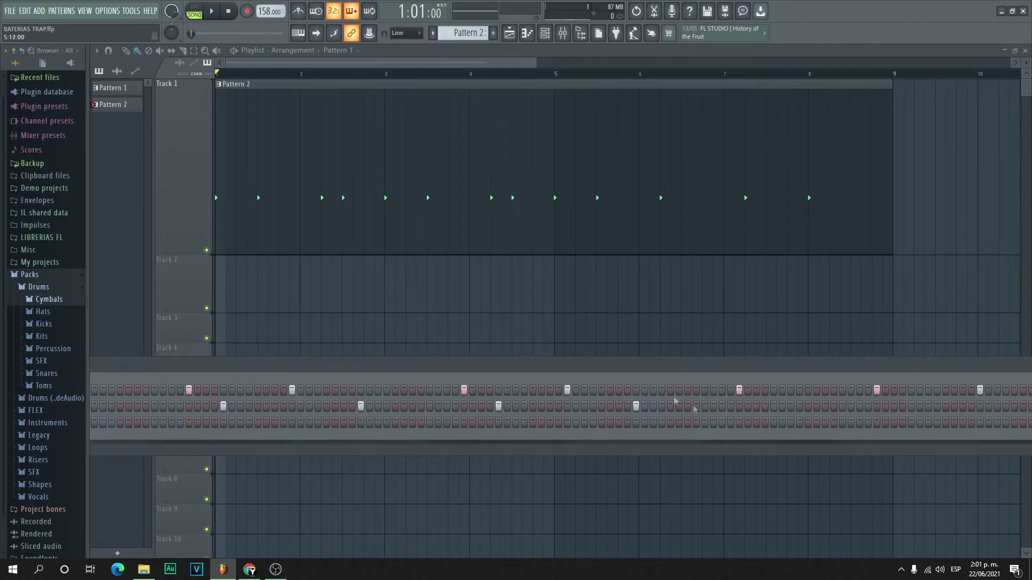
{"action": "left_click_drag", "start_coordinate": [794, 370], "coordinate": [616, 389]}
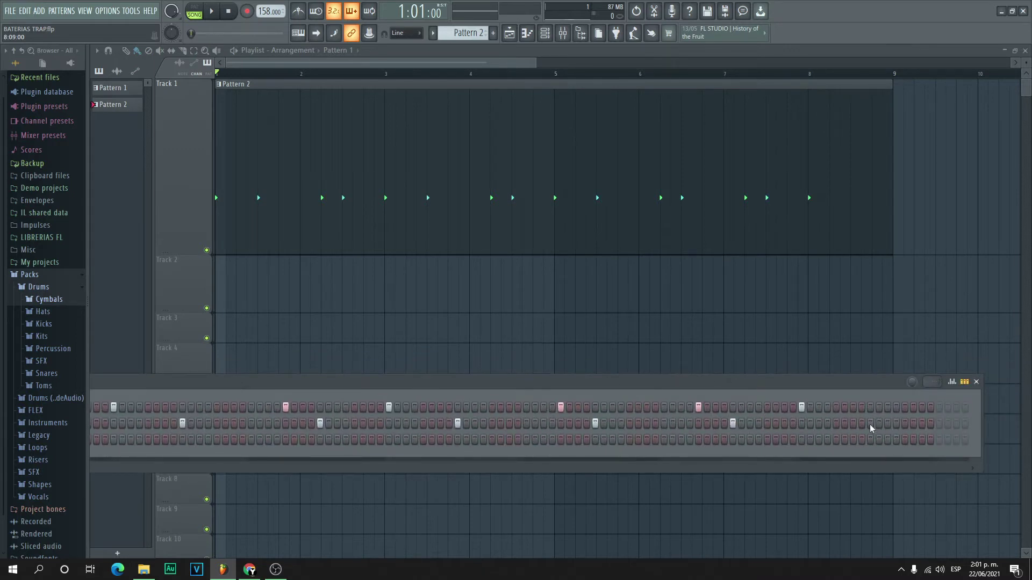
{"action": "left_click_drag", "start_coordinate": [776, 400], "coordinate": [662, 376]}
{"action": "left_click_drag", "start_coordinate": [535, 353], "coordinate": [670, 373]}
{"action": "left_click_drag", "start_coordinate": [456, 374], "coordinate": [463, 374]}
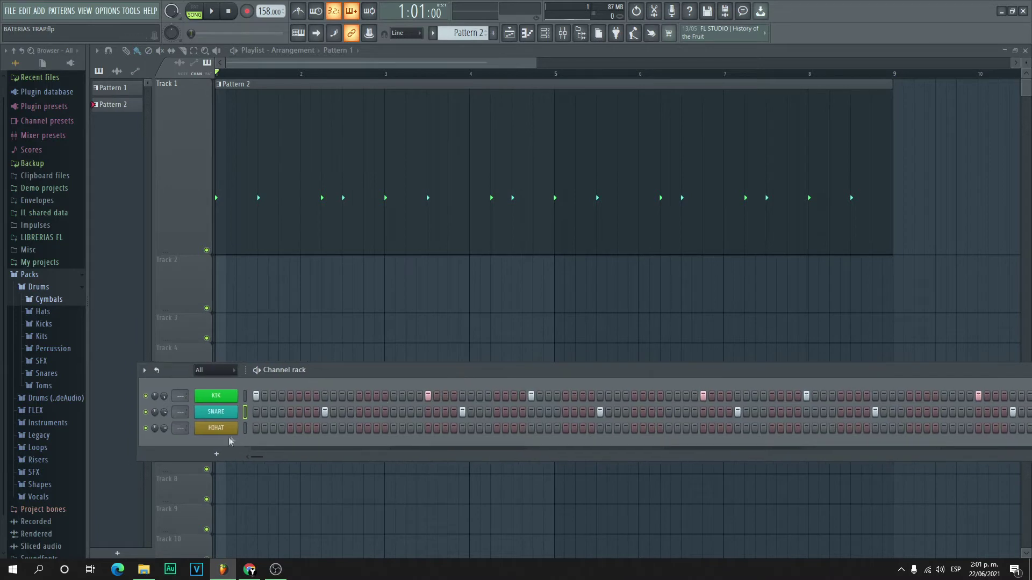
Play back the kick and snare beat and add a kick hit at bar 3 step 5
{"action": "key", "text": "space"}
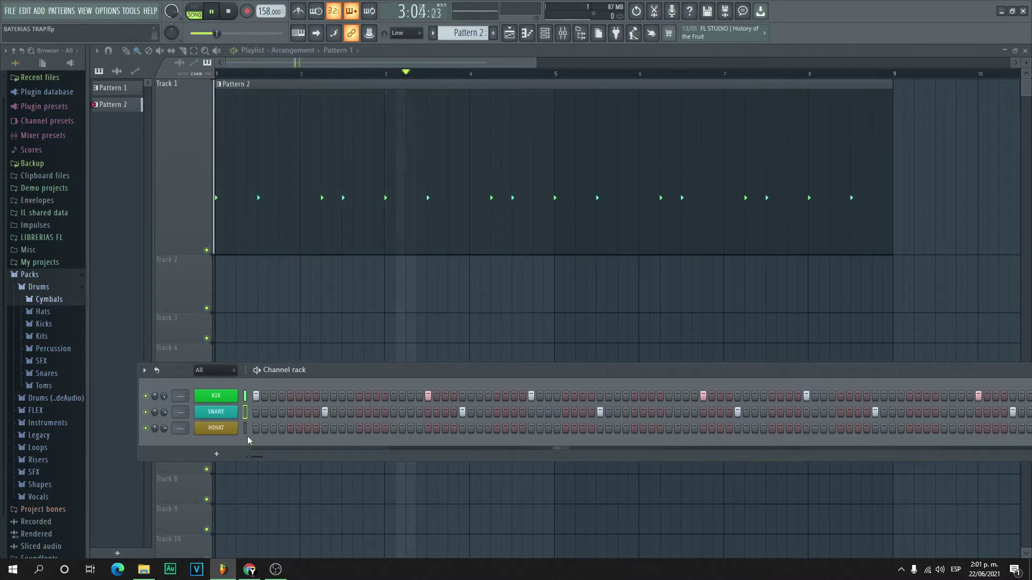
{"action": "key", "text": "space"}
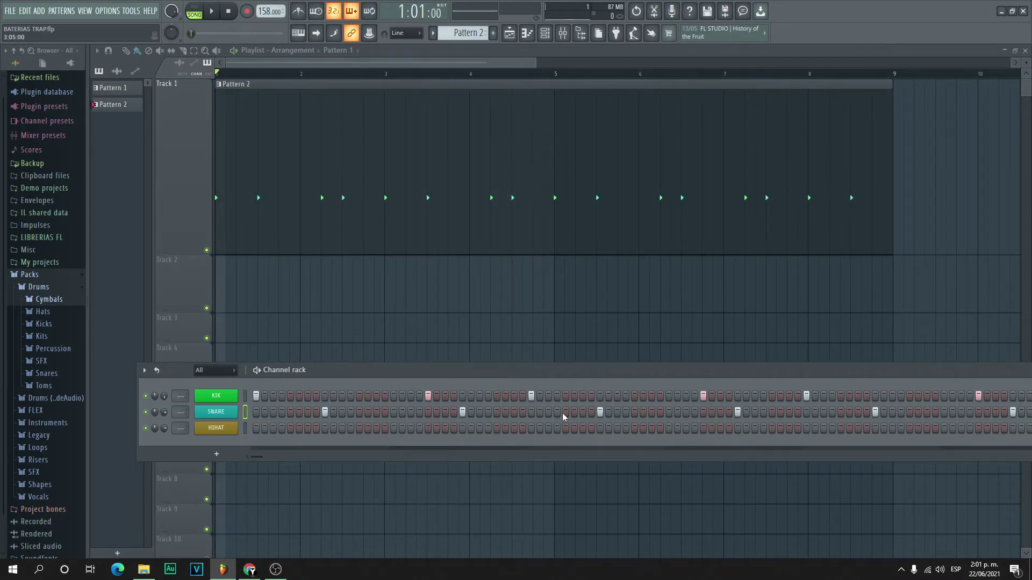
{"action": "left_click", "coordinate": [566, 396]}
{"action": "key", "text": "space"}
{"action": "key", "text": "space"}
Fill the hi-hat channel every 2 steps and play back the full drum pattern
{"action": "right_click", "coordinate": [220, 430]}
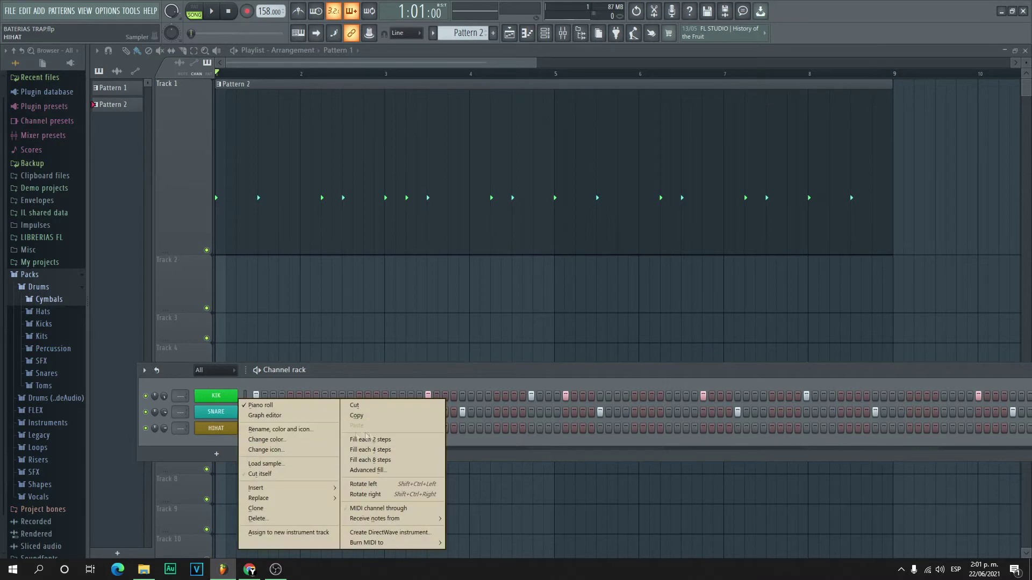
{"action": "left_click", "coordinate": [372, 441]}
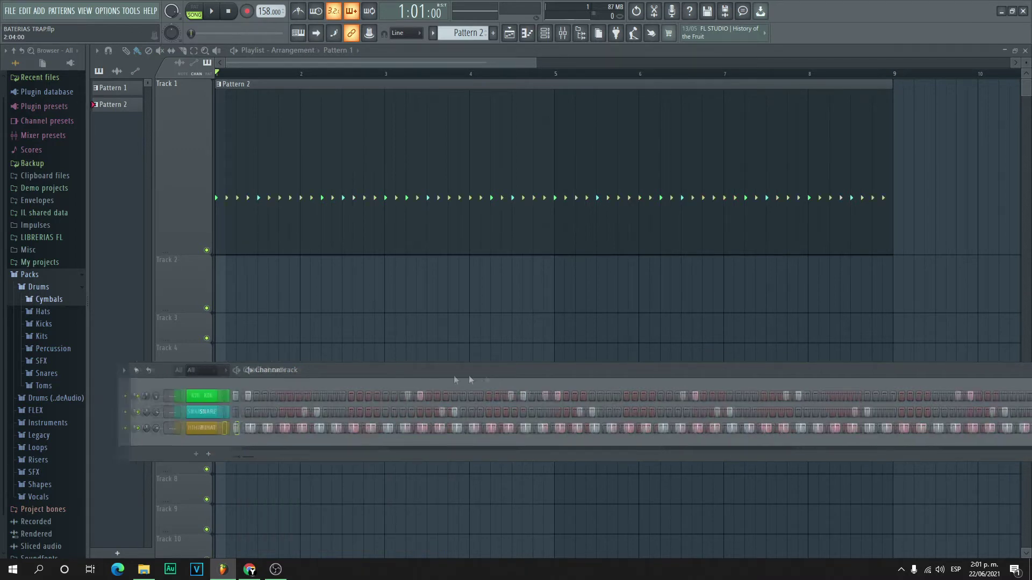
{"action": "left_click_drag", "start_coordinate": [453, 376], "coordinate": [326, 377]}
{"action": "key", "text": "space"}
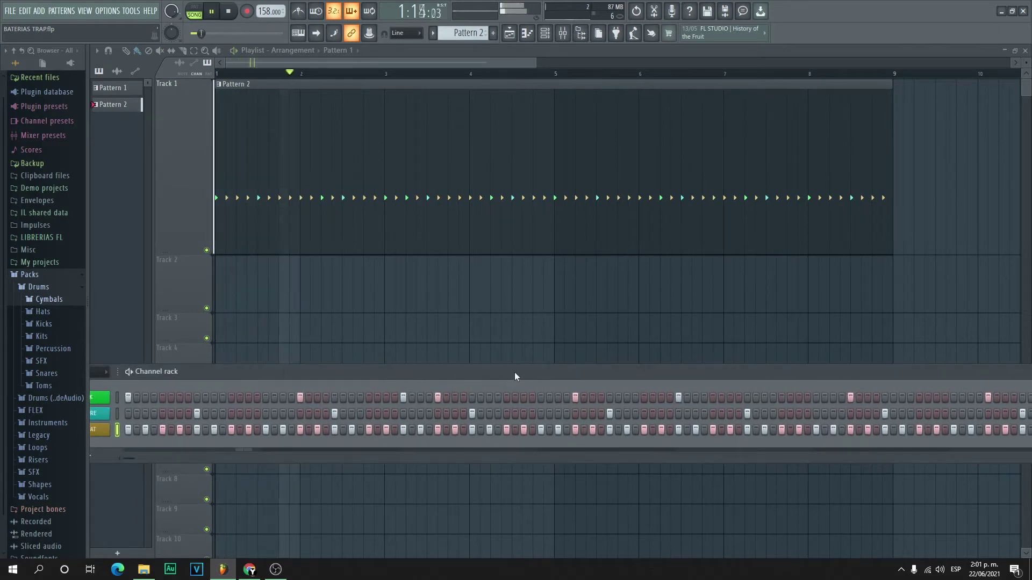
{"action": "left_click_drag", "start_coordinate": [513, 374], "coordinate": [408, 376]}
{"action": "left_click_drag", "start_coordinate": [569, 372], "coordinate": [418, 394]}
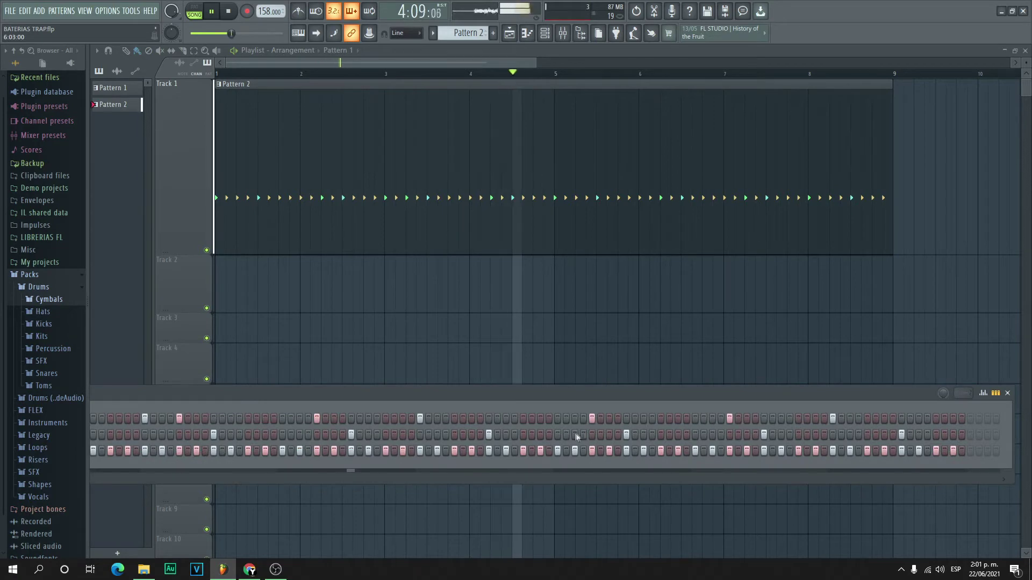
{"action": "left_click_drag", "start_coordinate": [483, 415], "coordinate": [489, 385]}
{"action": "key", "text": "space"}
Open the hi-hat channel in the piano roll and set the snap to 1/2 step
{"action": "left_click_drag", "start_coordinate": [443, 357], "coordinate": [514, 366]}
{"action": "right_click", "coordinate": [254, 420]}
{"action": "left_click", "coordinate": [293, 406]}
{"action": "right_click", "coordinate": [261, 417]}
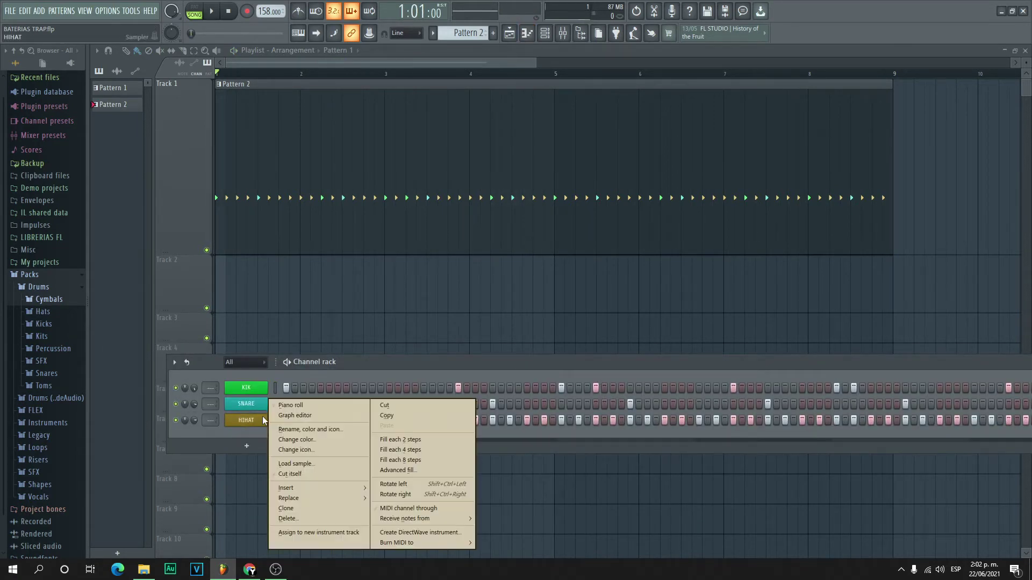
{"action": "left_click", "coordinate": [289, 401]}
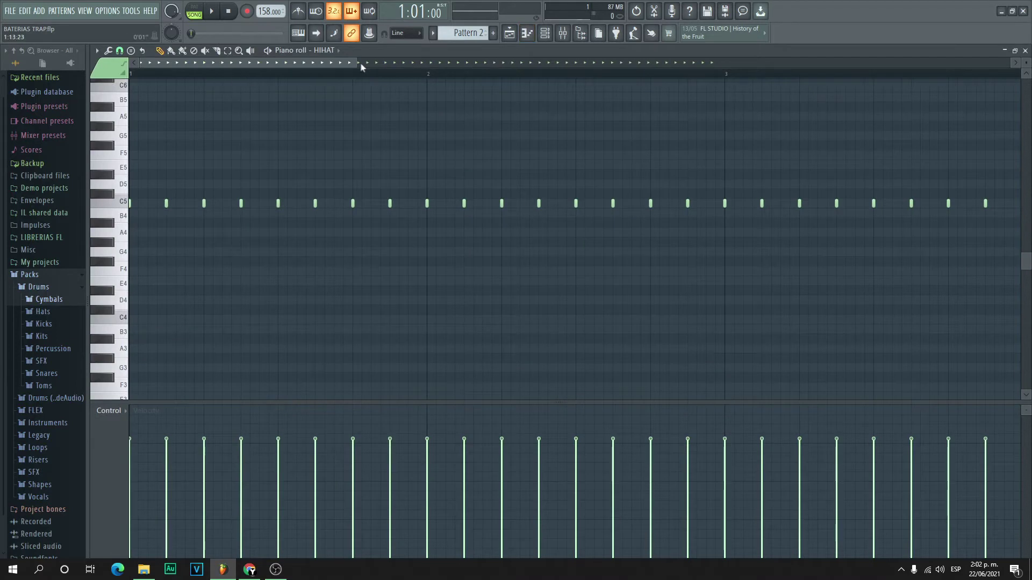
{"action": "left_click_drag", "start_coordinate": [359, 62], "coordinate": [233, 150]}
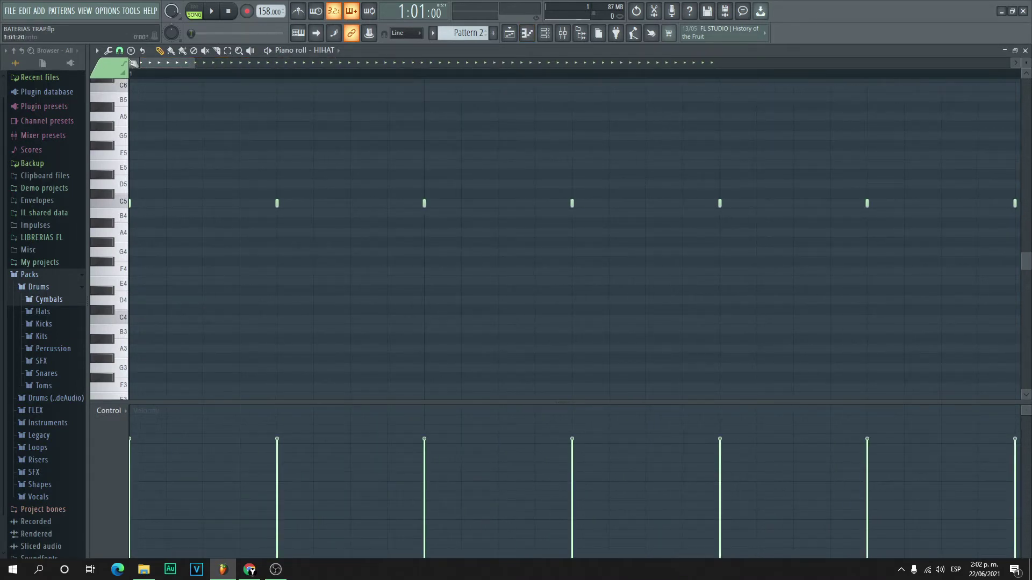
{"action": "left_click", "coordinate": [119, 50]}
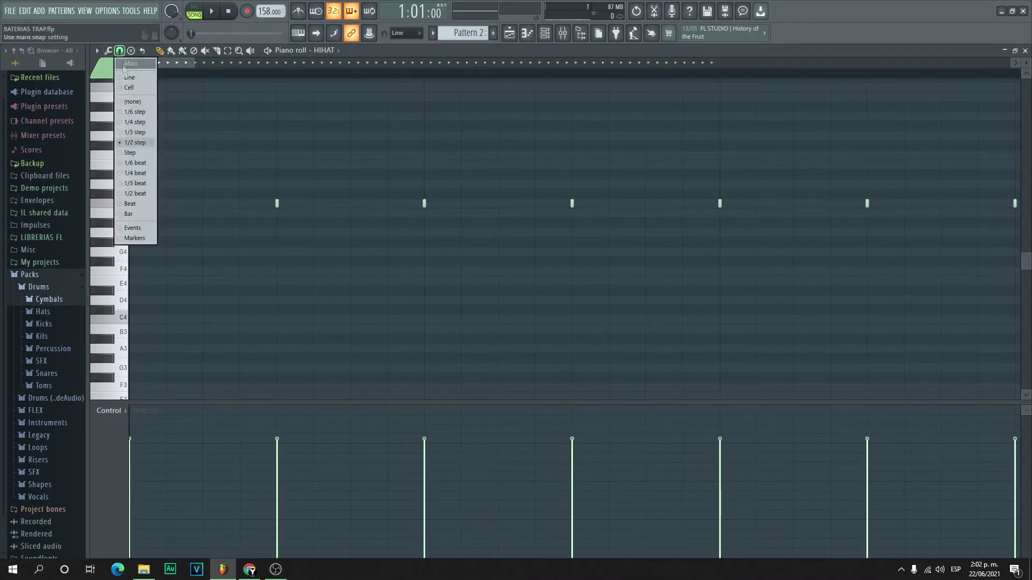
{"action": "left_click", "coordinate": [130, 144]}
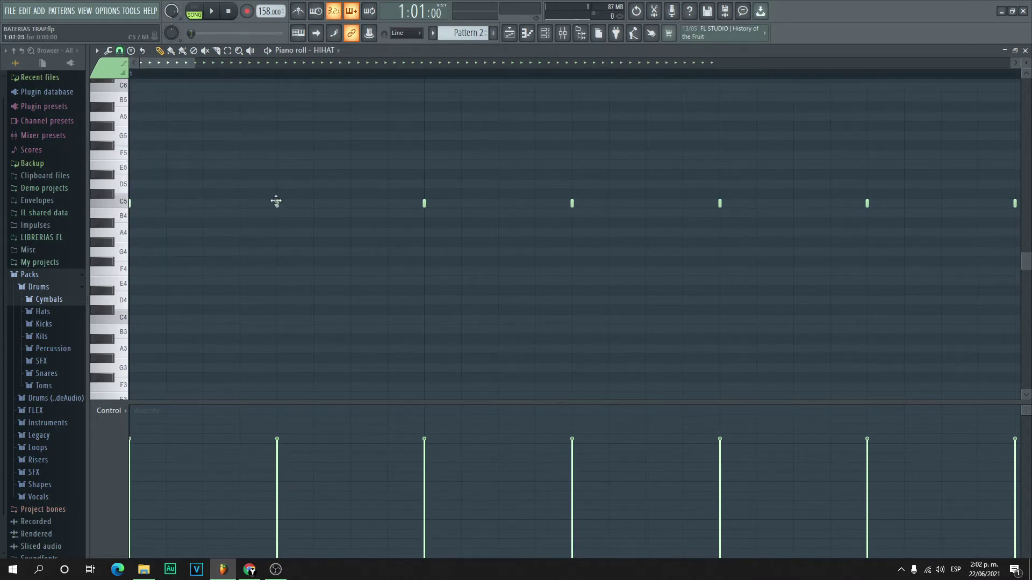
Add two C5 hi-hat notes half a step apart from bar 1 step 2, lower their velocities and play them back
{"action": "left_click", "coordinate": [214, 203]}
{"action": "left_click", "coordinate": [242, 203]}
{"action": "key", "text": "space"}
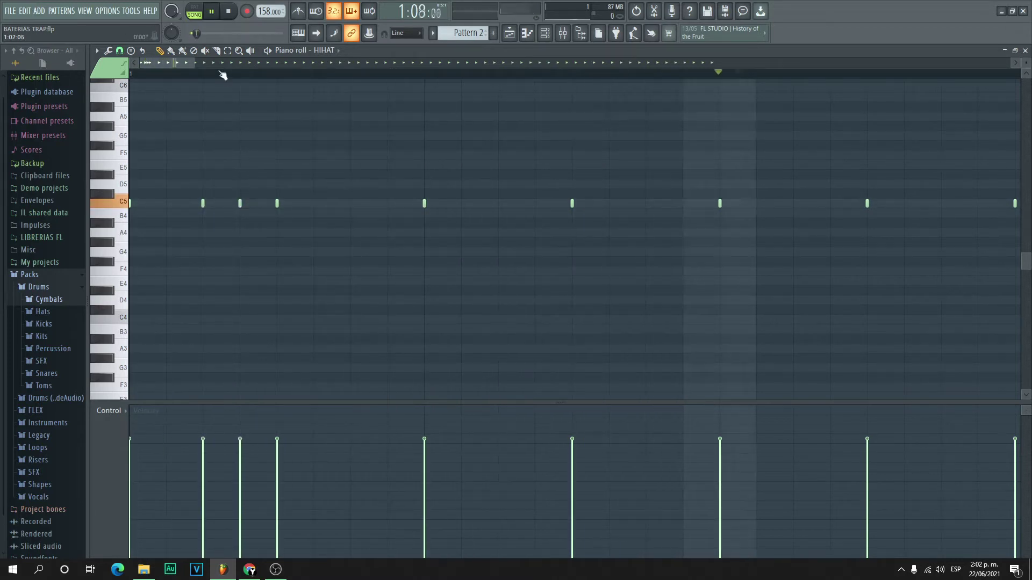
{"action": "scroll", "coordinate": [225, 75], "scroll_direction": "down", "scroll_amount": 3}
{"action": "key", "text": "space"}
{"action": "mouse_move", "coordinate": [160, 442]}
{"action": "left_mouse_down"}
{"action": "mouse_move", "coordinate": [165, 451]}
{"action": "mouse_move", "coordinate": [152, 457]}
{"action": "left_mouse_up"}
{"action": "key", "text": "space"}
Add two C5 hi-hat notes half a step apart after bar 2 step 9 and lower their velocities, the second to about 65%
{"action": "left_click", "coordinate": [677, 203]}
{"action": "left_click", "coordinate": [688, 203]}
{"action": "left_click_drag", "start_coordinate": [312, 64], "coordinate": [342, 65]}
{"action": "key", "text": "space"}
{"action": "left_click", "coordinate": [531, 474]}
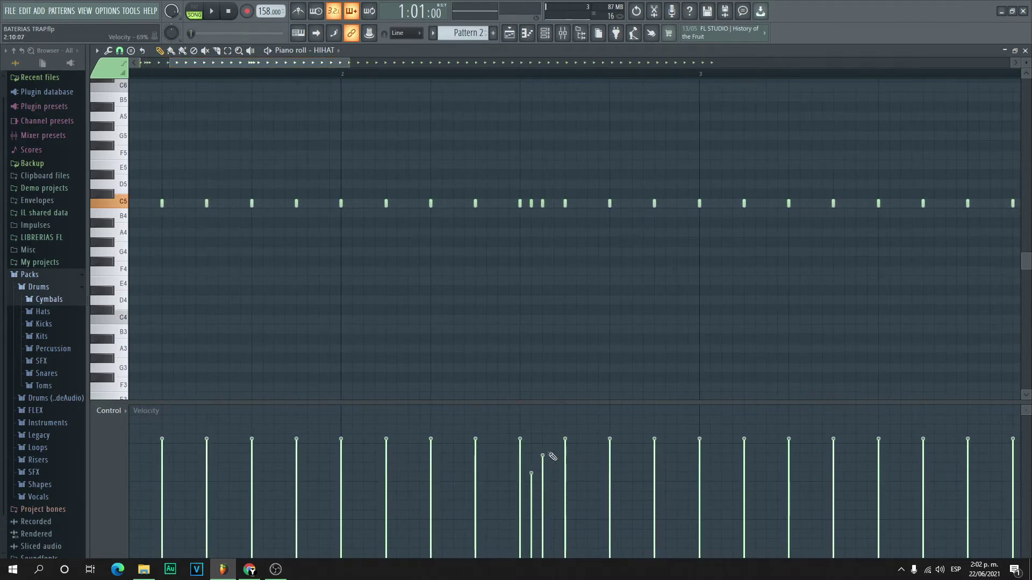
Try a half-step hi-hat roll of five extra C5 notes in steps 2 to 4 of bar 5 and play it back
{"action": "left_click_drag", "start_coordinate": [317, 64], "coordinate": [527, 62]}
{"action": "left_click", "coordinate": [403, 203]}
{"action": "left_click", "coordinate": [414, 203]}
{"action": "left_click", "coordinate": [436, 203]}
{"action": "left_click", "coordinate": [447, 203]}
{"action": "left_click", "coordinate": [458, 203]}
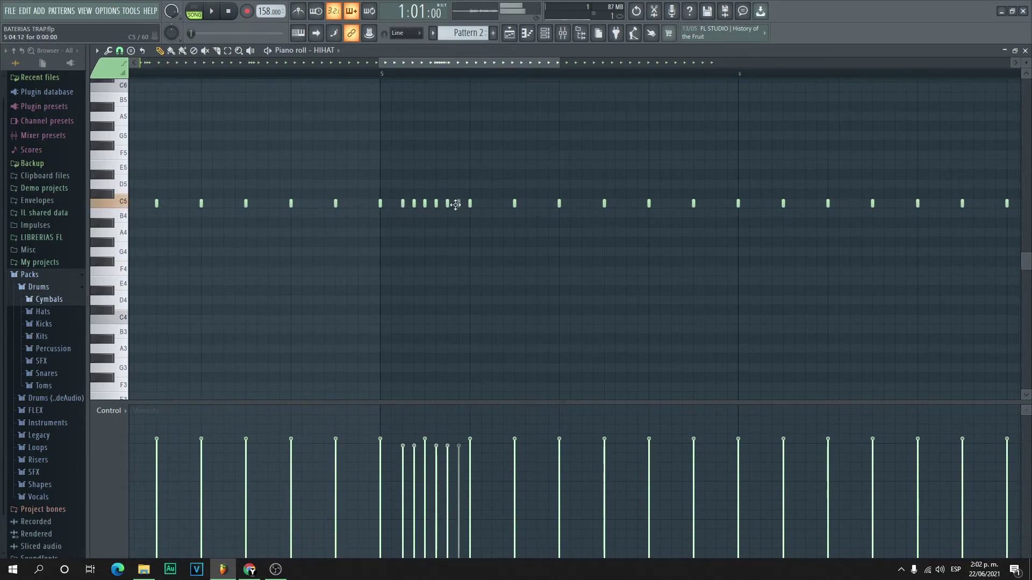
{"action": "left_click", "coordinate": [358, 76]}
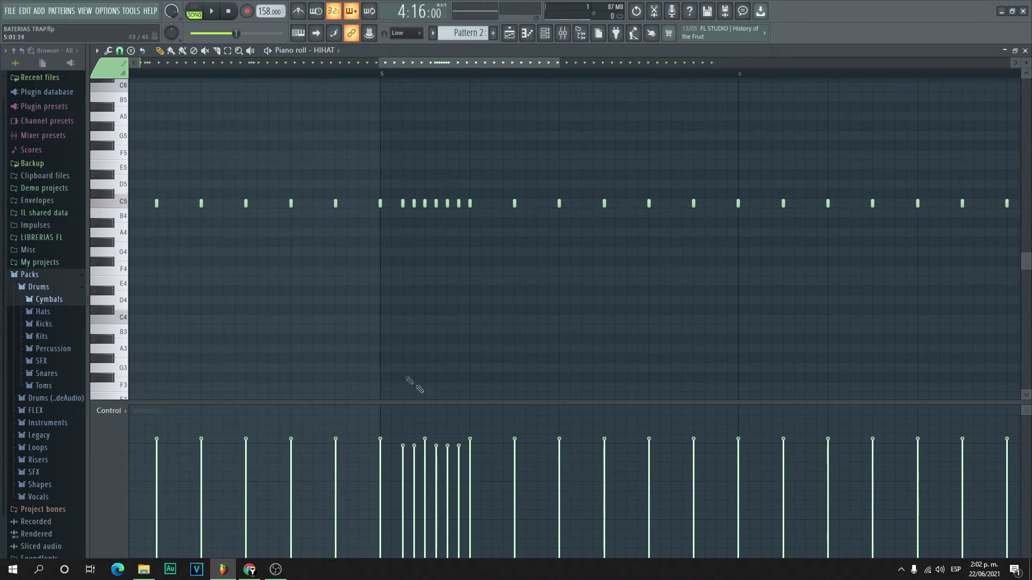
{"action": "key", "text": "space"}
{"action": "key", "text": "space"}
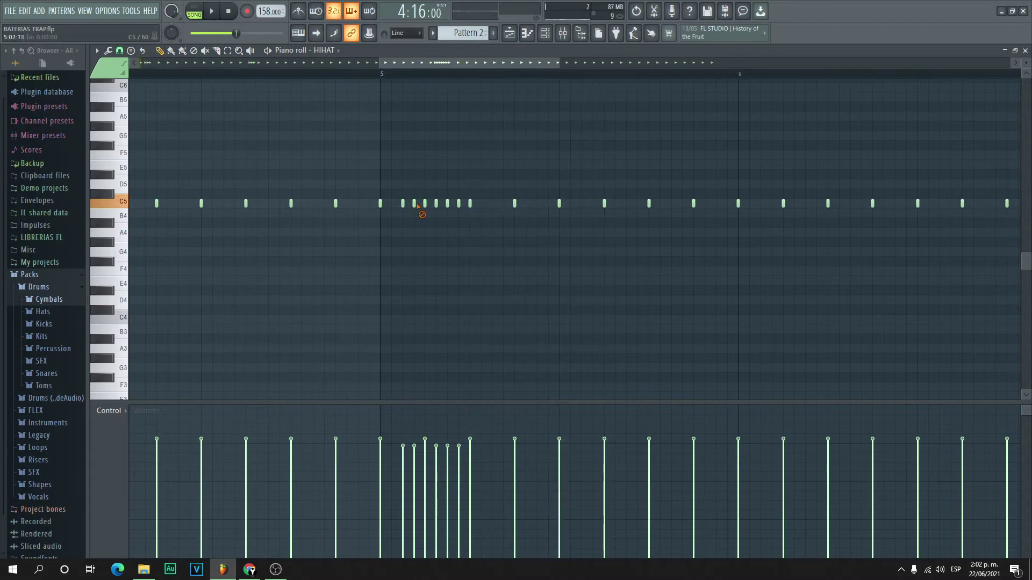
{"action": "key", "text": "space"}
{"action": "key", "text": "space"}
Delete the extra roll notes at the start of bar 5, keeping a C5 hi-hat note on step 3
{"action": "right_click", "coordinate": [415, 204]}
{"action": "key", "text": "space"}
{"action": "key", "text": "space"}
{"action": "right_click", "coordinate": [437, 204]}
{"action": "right_click", "coordinate": [447, 204]}
{"action": "key", "text": "space"}
{"action": "key", "text": "space"}
{"action": "key", "text": "space"}
{"action": "key", "text": "space"}
{"action": "right_click", "coordinate": [459, 204]}
{"action": "right_click", "coordinate": [425, 204]}
{"action": "right_click", "coordinate": [403, 205]}
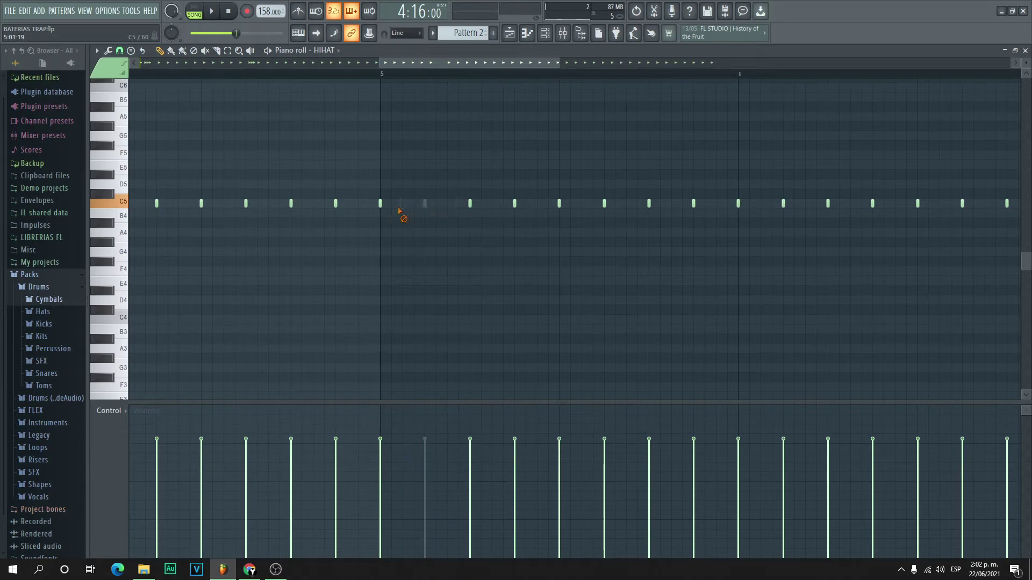
{"action": "left_click", "coordinate": [425, 203]}
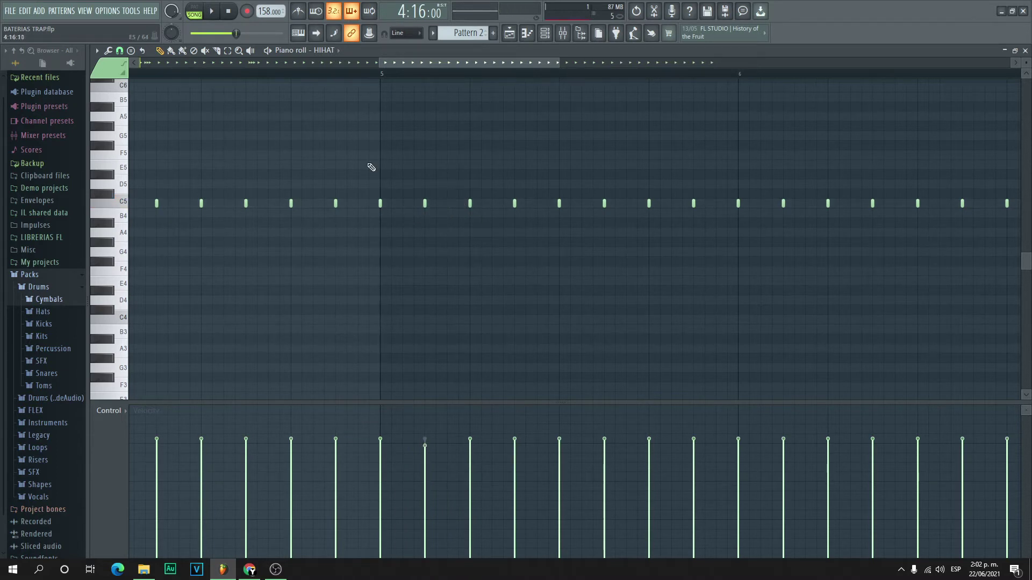
Play the end of the pattern and try extra C5 hi-hat notes on steps 12, 14 and 16 of bar 8
{"action": "left_click_drag", "start_coordinate": [427, 65], "coordinate": [509, 79]}
{"action": "left_click", "coordinate": [556, 73]}
{"action": "key", "text": "space"}
{"action": "left_click_drag", "start_coordinate": [566, 64], "coordinate": [647, 79]}
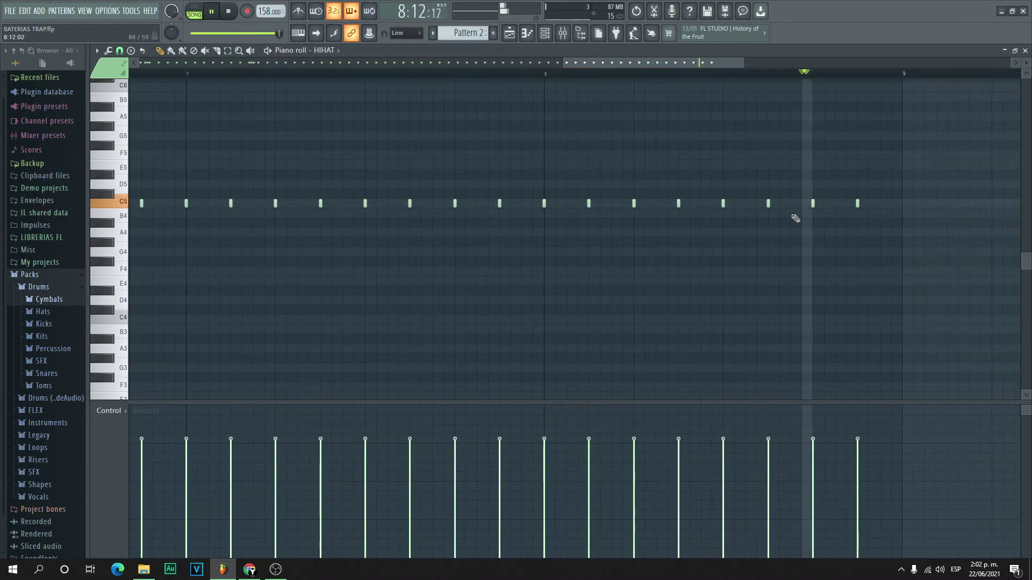
{"action": "key", "text": "space"}
{"action": "left_click", "coordinate": [790, 203]}
{"action": "left_click", "coordinate": [835, 204]}
{"action": "key", "text": "space"}
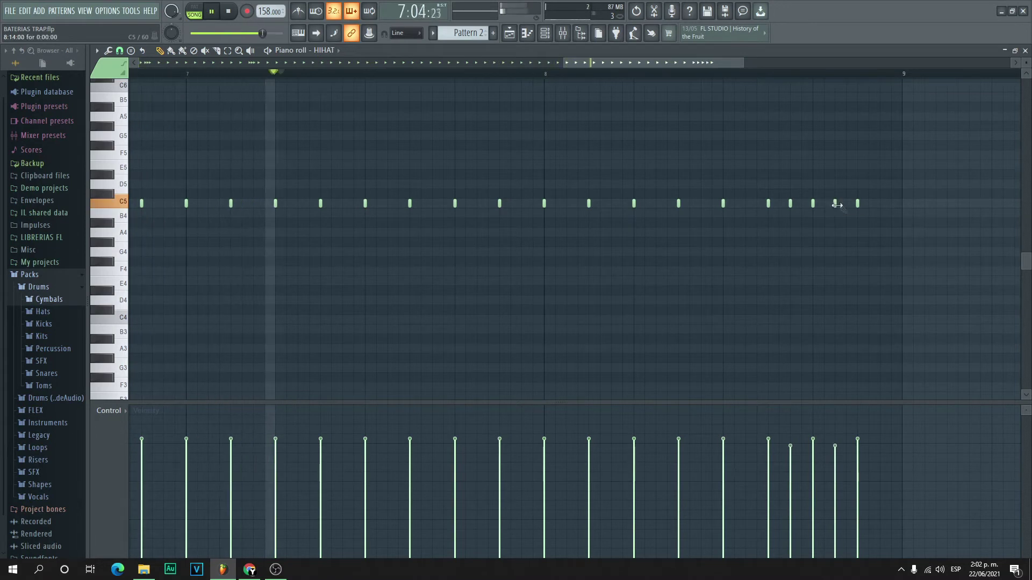
{"action": "left_click", "coordinate": [880, 204]}
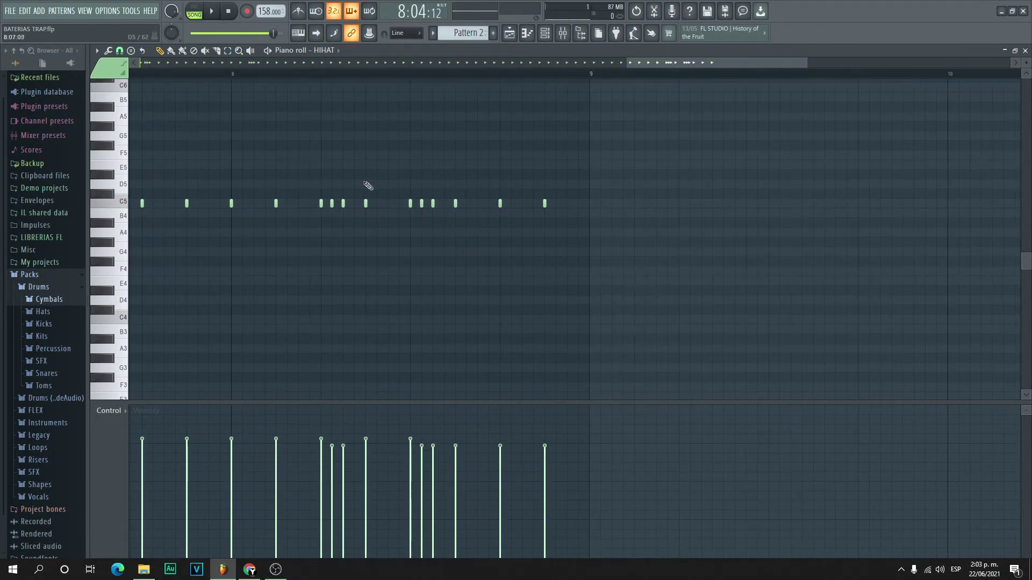
Lower the first added note of each bar 8 hi-hat roll to about 62% velocity and the step 11 note to 70%, and play the pattern
{"action": "left_click_drag", "start_coordinate": [423, 453], "coordinate": [423, 463]}
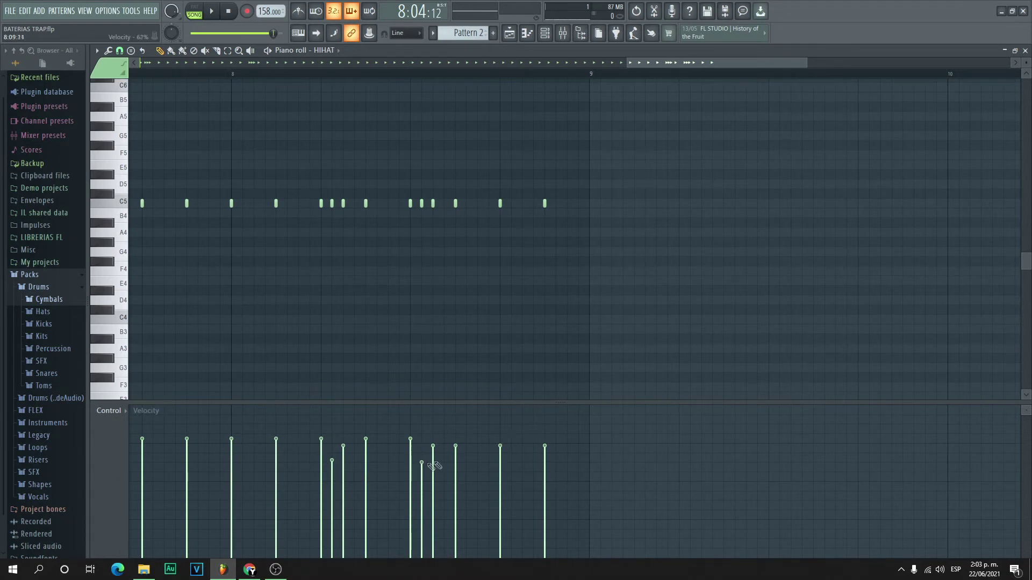
{"action": "left_click", "coordinate": [467, 455]}
{"action": "key", "text": "space"}
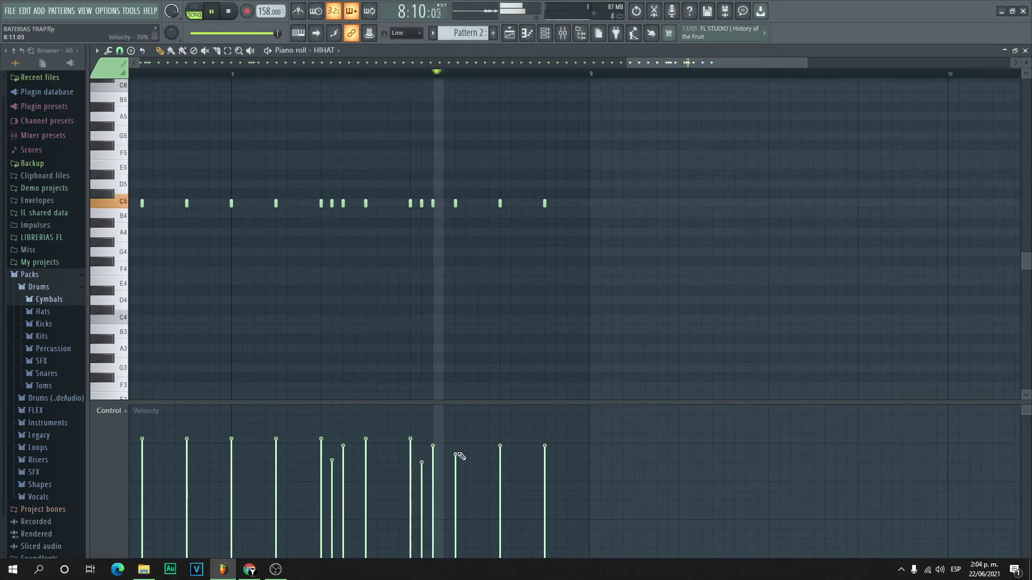
{"action": "left_click_drag", "start_coordinate": [628, 73], "coordinate": [137, 65]}
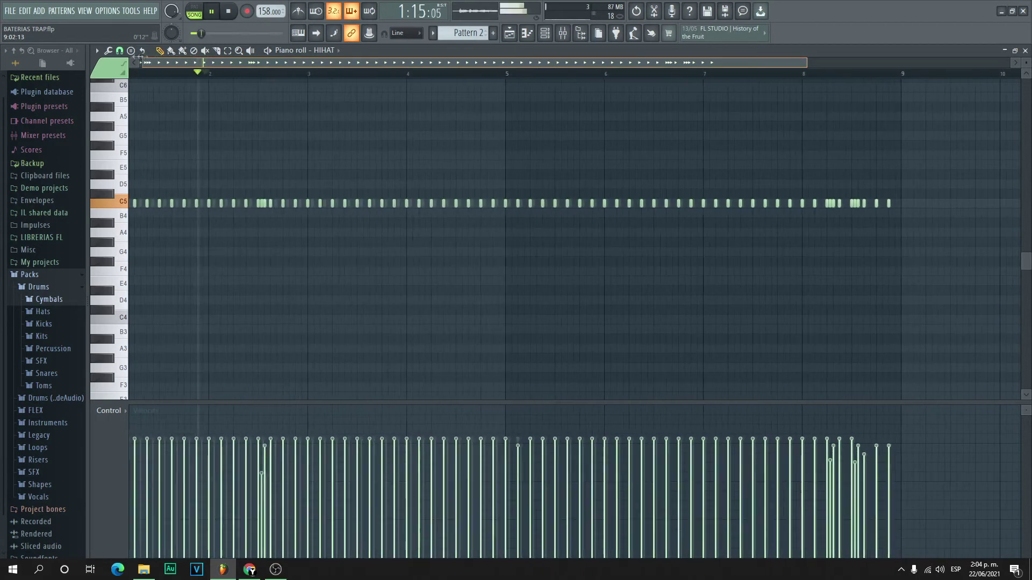
{"action": "left_click", "coordinate": [545, 35]}
{"action": "key", "text": "space"}
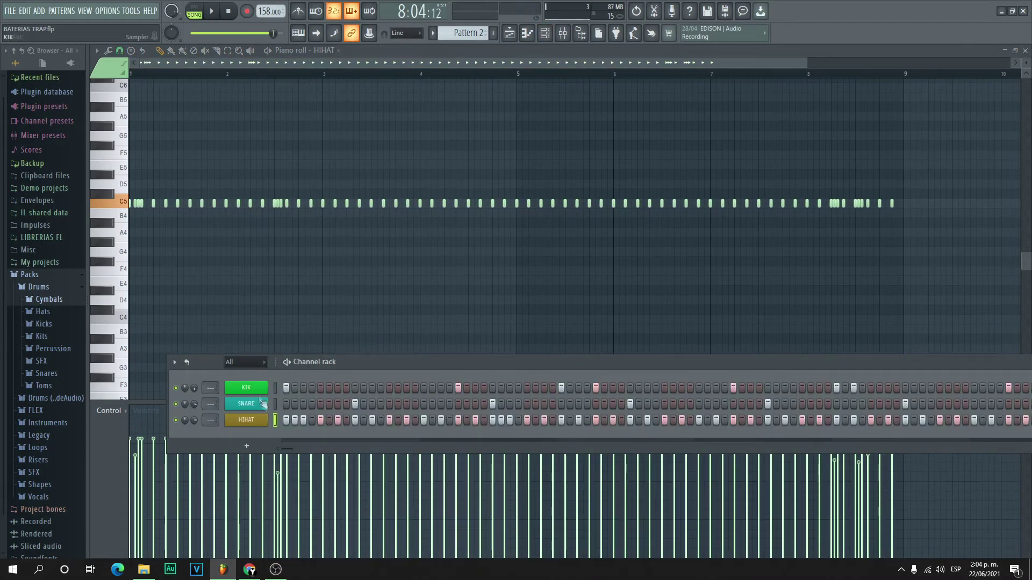
Show the channel rack over the playlist and load the Grv Perc 09 percussion sample as a new channel below HIHAT
{"action": "left_click", "coordinate": [545, 34]}
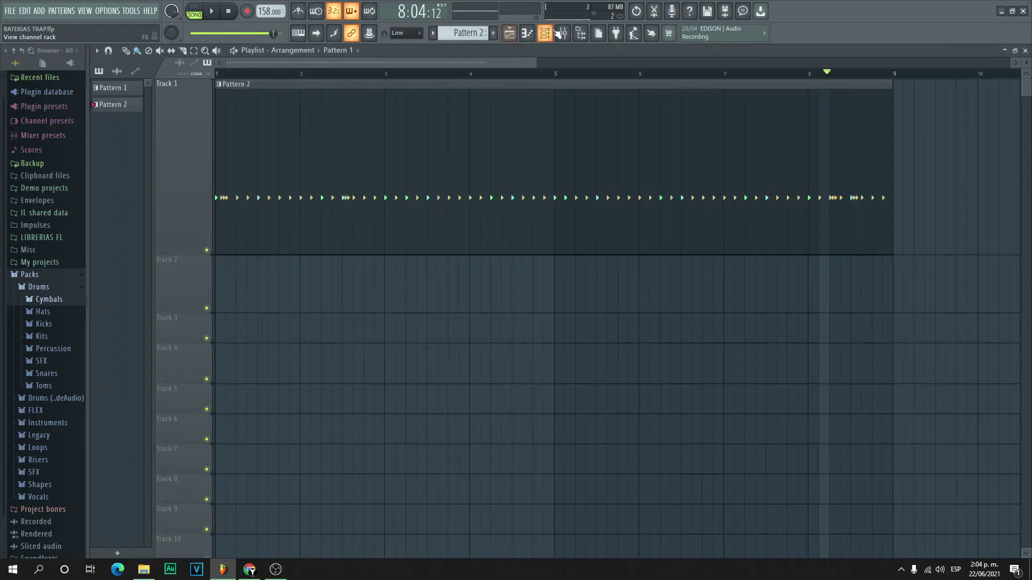
{"action": "left_click", "coordinate": [559, 33]}
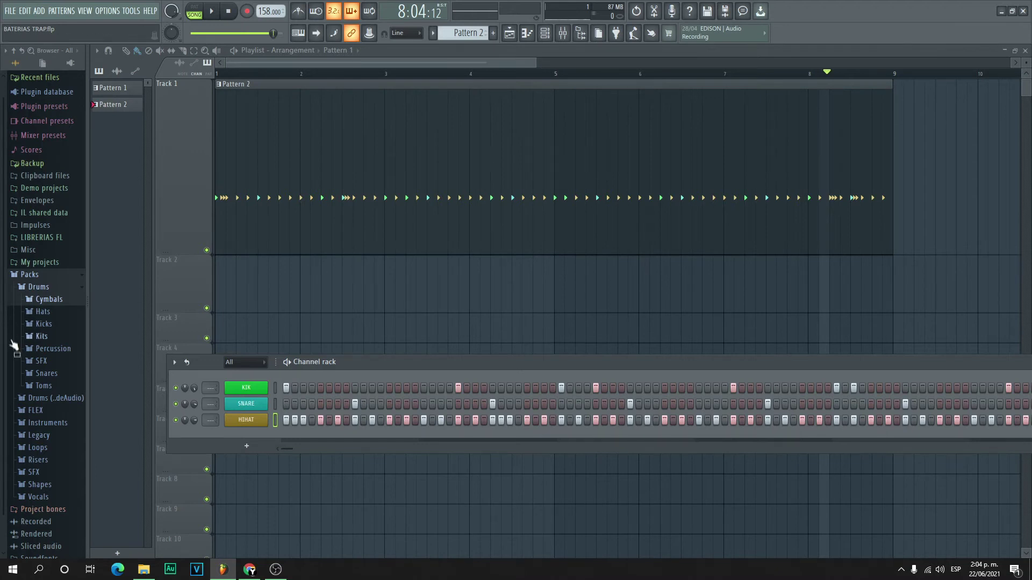
{"action": "left_click", "coordinate": [57, 409]}
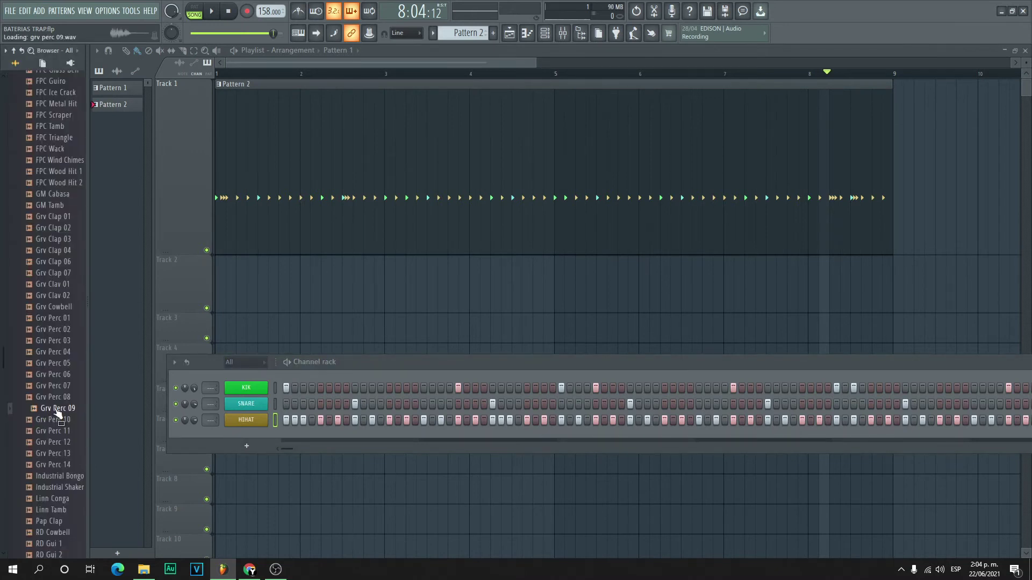
{"action": "left_click_drag", "start_coordinate": [58, 425], "coordinate": [240, 431]}
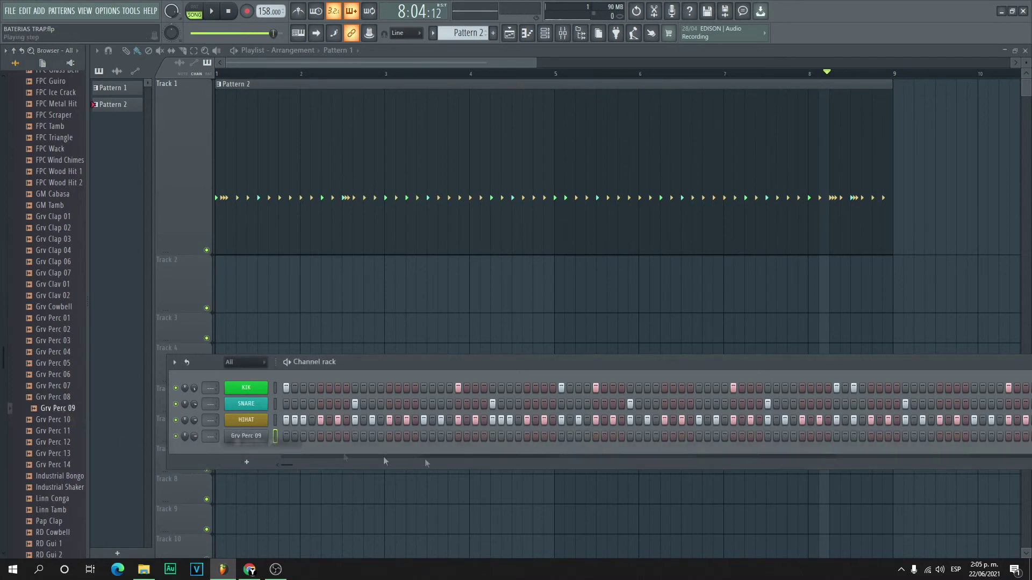
Place Grv Perc 09 hits on step 9 of bars 2, 4 and 6 and check them during playback
{"action": "left_click", "coordinate": [561, 437]}
{"action": "key", "text": "space"}
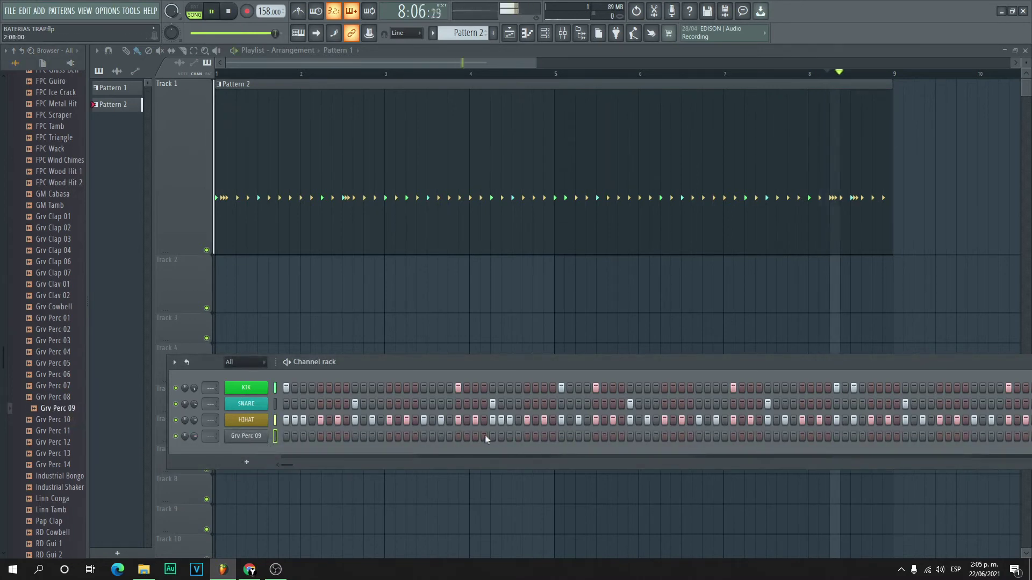
{"action": "left_click", "coordinate": [493, 437]}
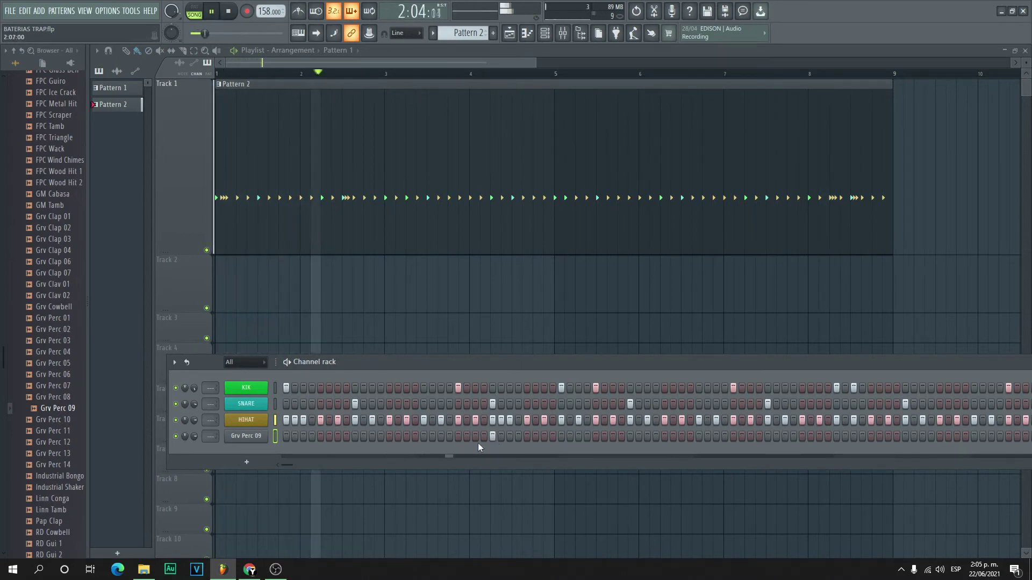
{"action": "key", "text": "space"}
{"action": "left_click_drag", "start_coordinate": [185, 437], "coordinate": [185, 451]}
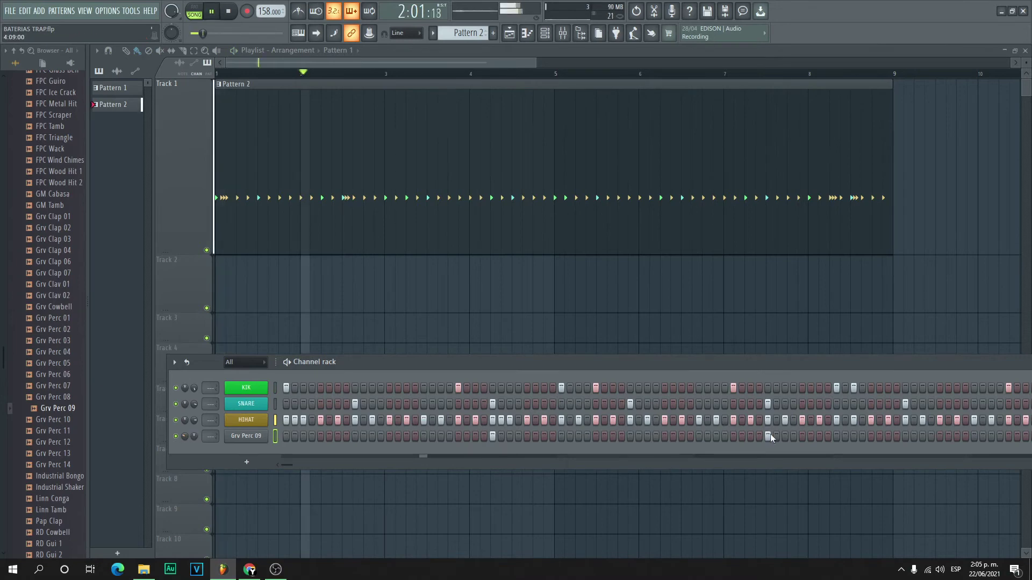
{"action": "left_click_drag", "start_coordinate": [776, 366], "coordinate": [453, 373]}
{"action": "left_click_drag", "start_coordinate": [744, 373], "coordinate": [706, 376]}
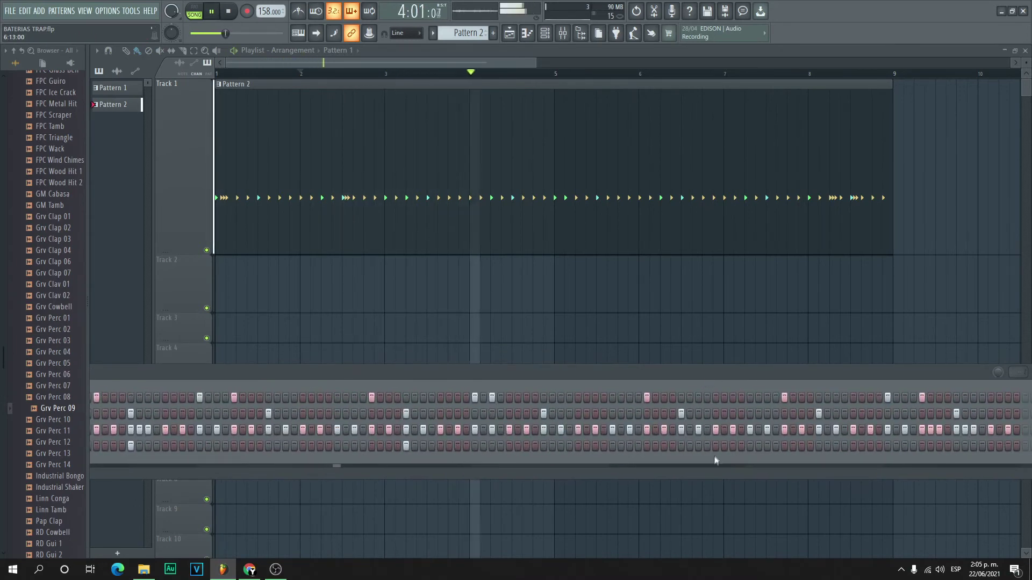
{"action": "left_click", "coordinate": [680, 446]}
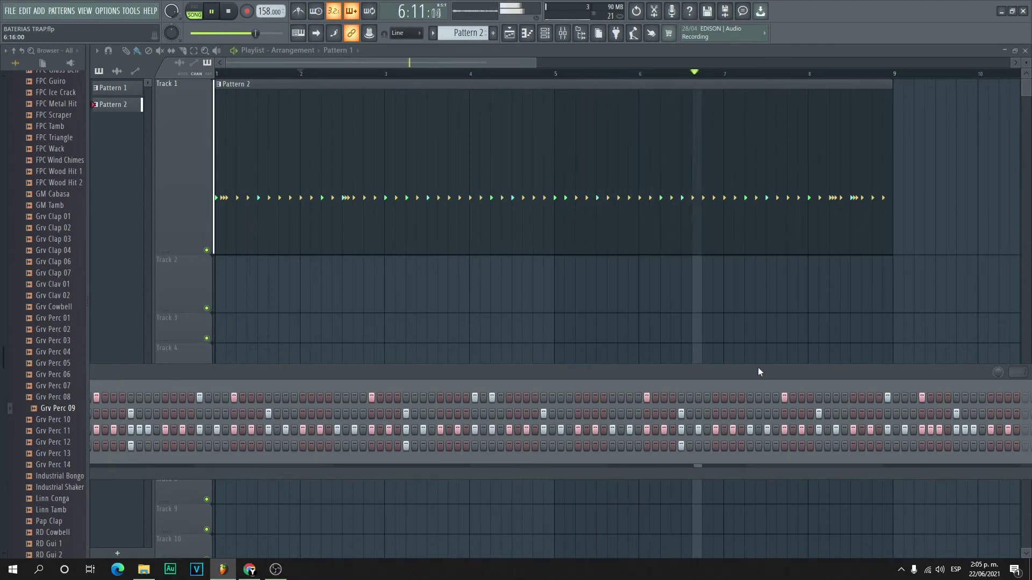
{"action": "left_click_drag", "start_coordinate": [758, 366], "coordinate": [629, 377]}
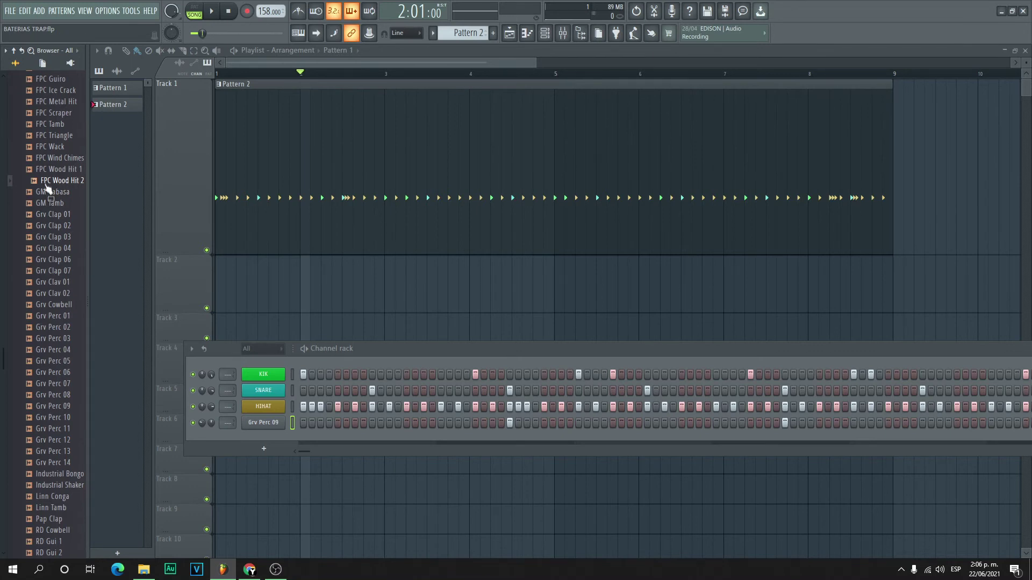
Load FPC Wood Hit 2 as a new channel with a hit on bar 1 step 3, set its volume to 46%, and play from the start
{"action": "left_click_drag", "start_coordinate": [46, 183], "coordinate": [320, 440]}
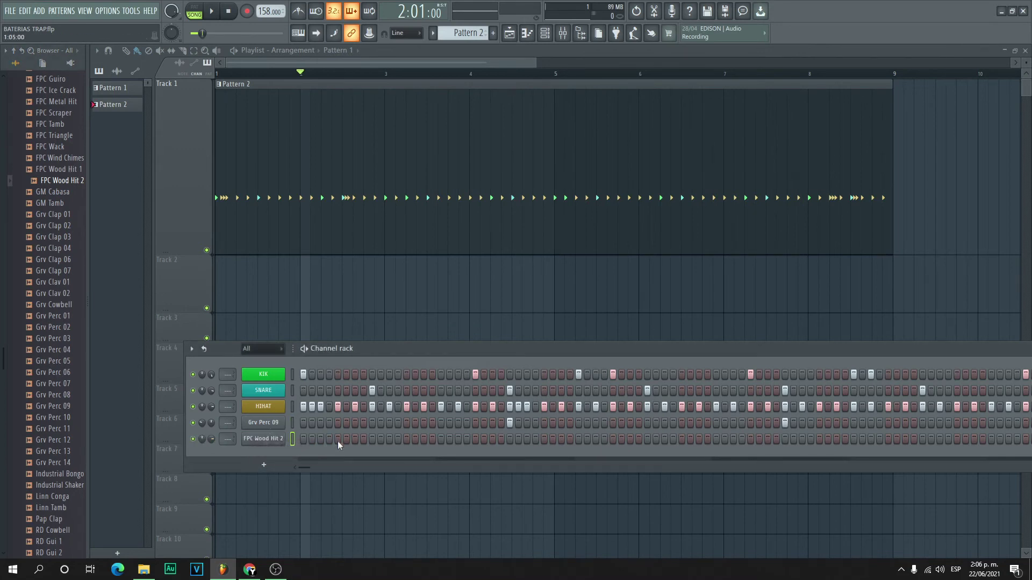
{"action": "key", "text": "space"}
{"action": "left_click", "coordinate": [228, 12]}
{"action": "key", "text": "space"}
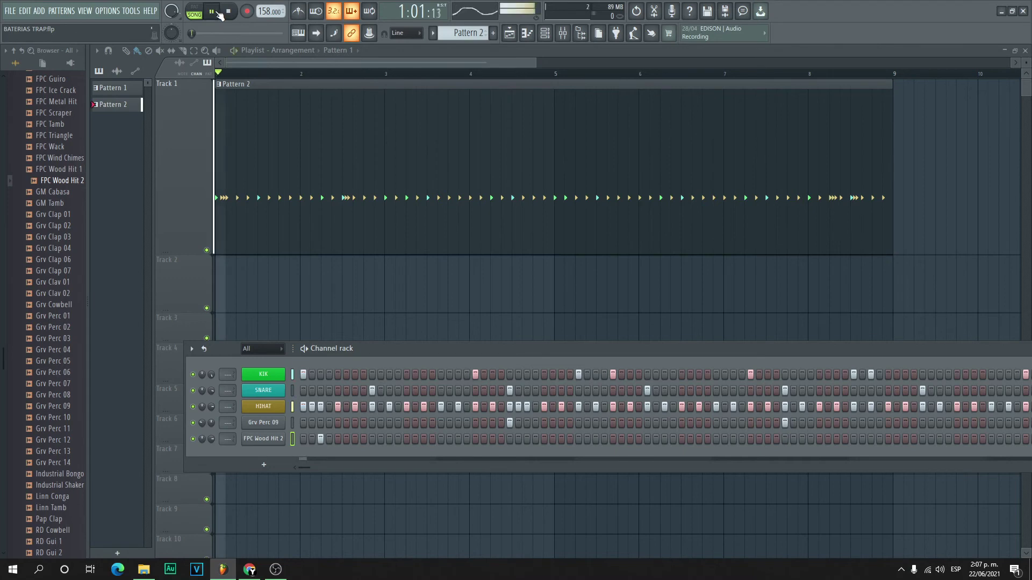
{"action": "key", "text": "space"}
{"action": "left_click_drag", "start_coordinate": [213, 439], "coordinate": [212, 446]}
{"action": "key", "text": "space"}
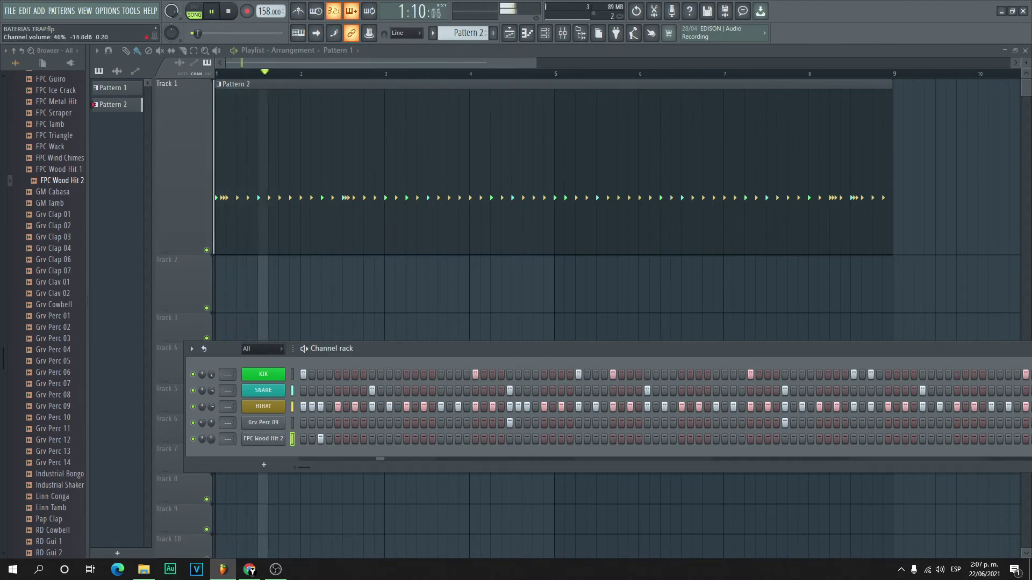
Add FPC Wood Hit 2 hits on step 3 of bar 3 and step 9 of bar 6
{"action": "left_click", "coordinate": [596, 439]}
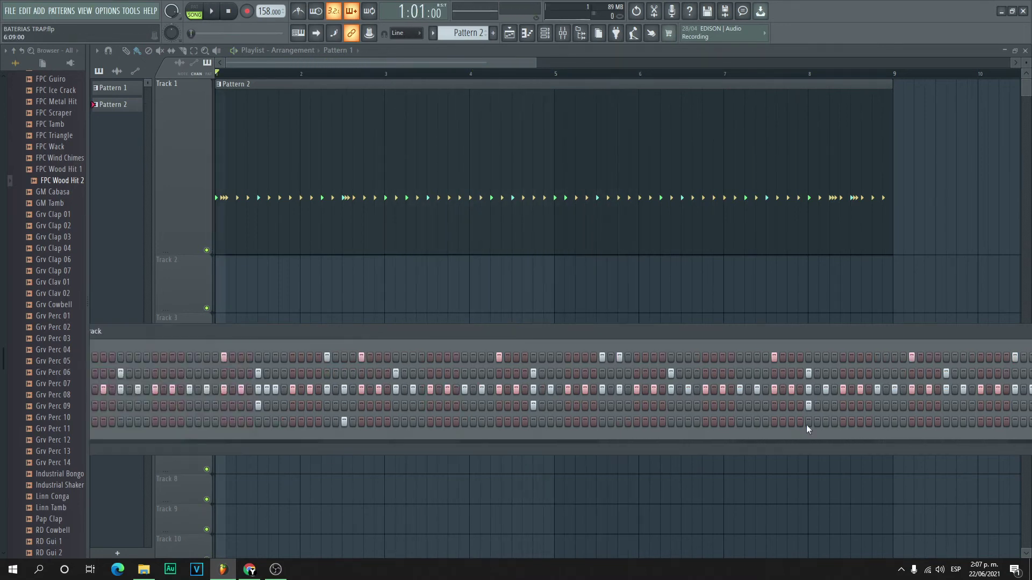
{"action": "left_click_drag", "start_coordinate": [806, 336], "coordinate": [513, 337]}
{"action": "key", "text": "space"}
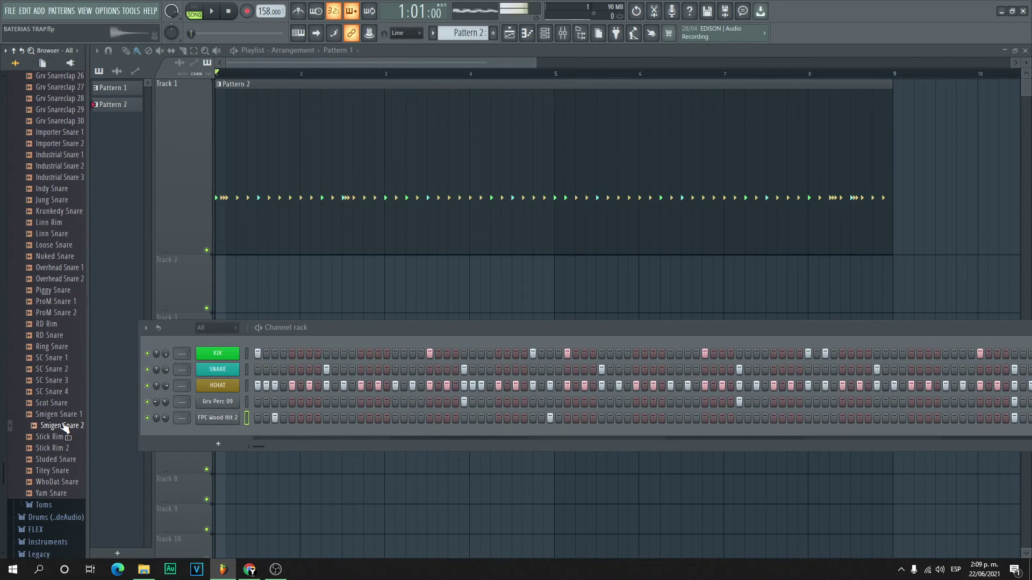
Load Smigen Snare 2 as a new channel and place its hits on step 9 of bars 1 to 4 during playback
{"action": "left_click_drag", "start_coordinate": [65, 427], "coordinate": [208, 428]}
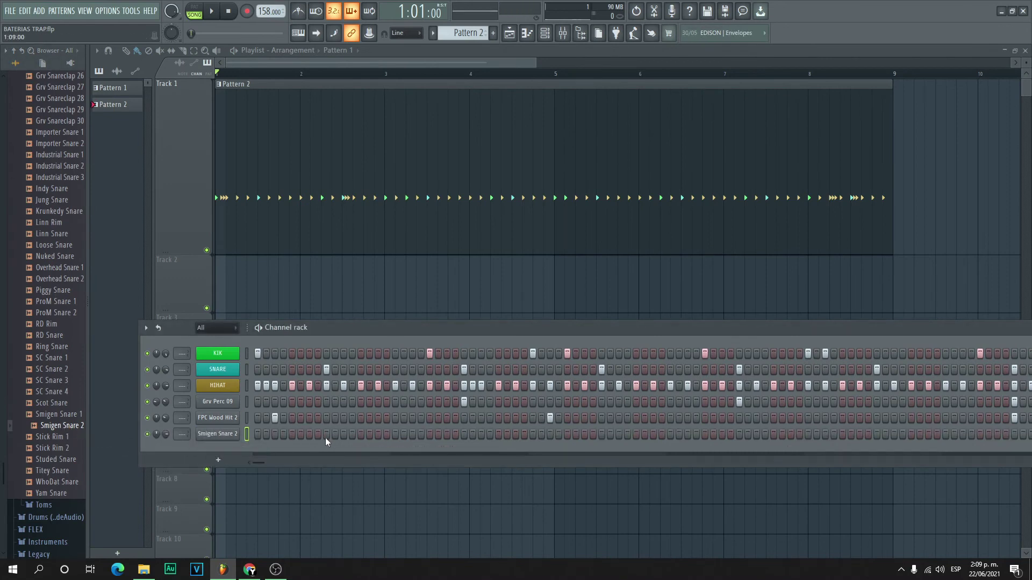
{"action": "key", "text": "space"}
{"action": "left_click", "coordinate": [464, 434]}
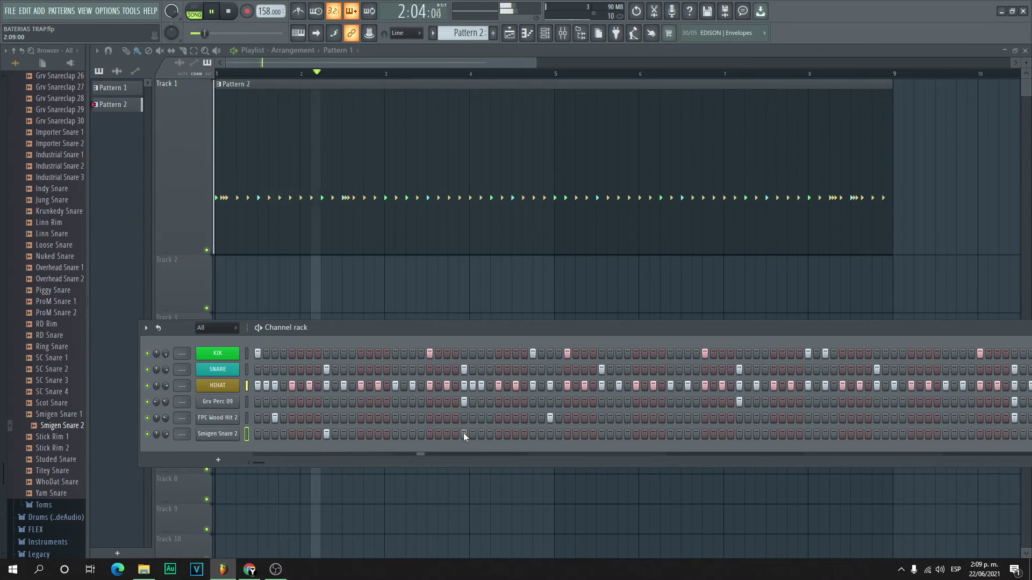
{"action": "left_click", "coordinate": [739, 434]}
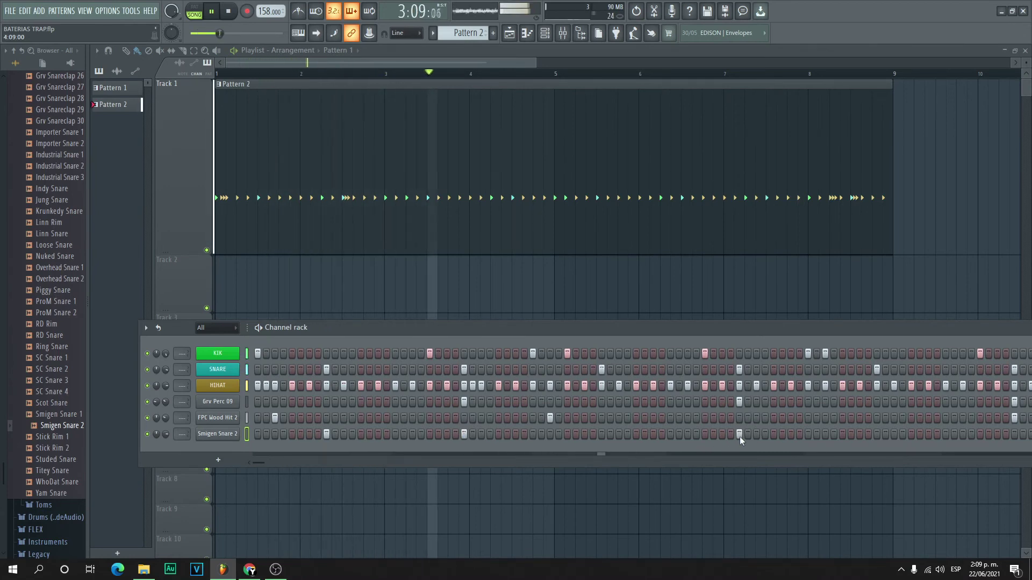
{"action": "left_click", "coordinate": [602, 434]}
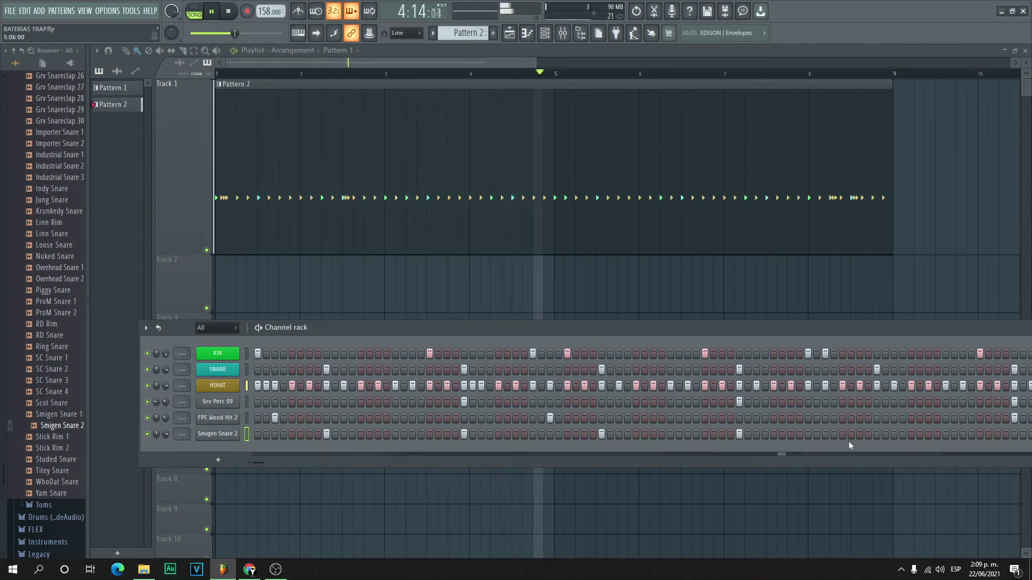
Add a Smigen Snare 2 hit on step 9 of bar 5, set the channel volume to 43%, and play the pattern from the start
{"action": "key", "text": "space"}
{"action": "key", "text": "space"}
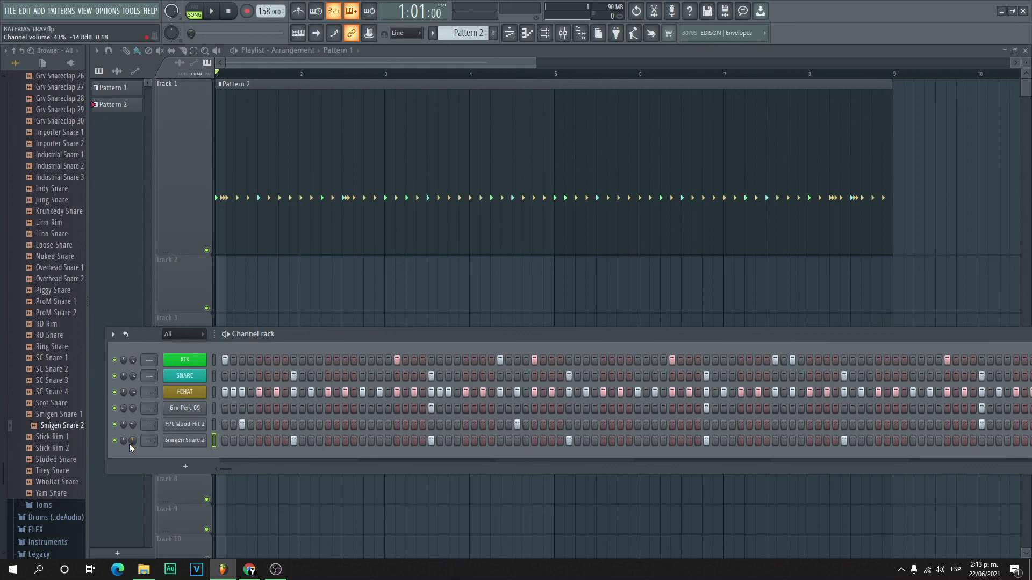
{"action": "key", "text": "space"}
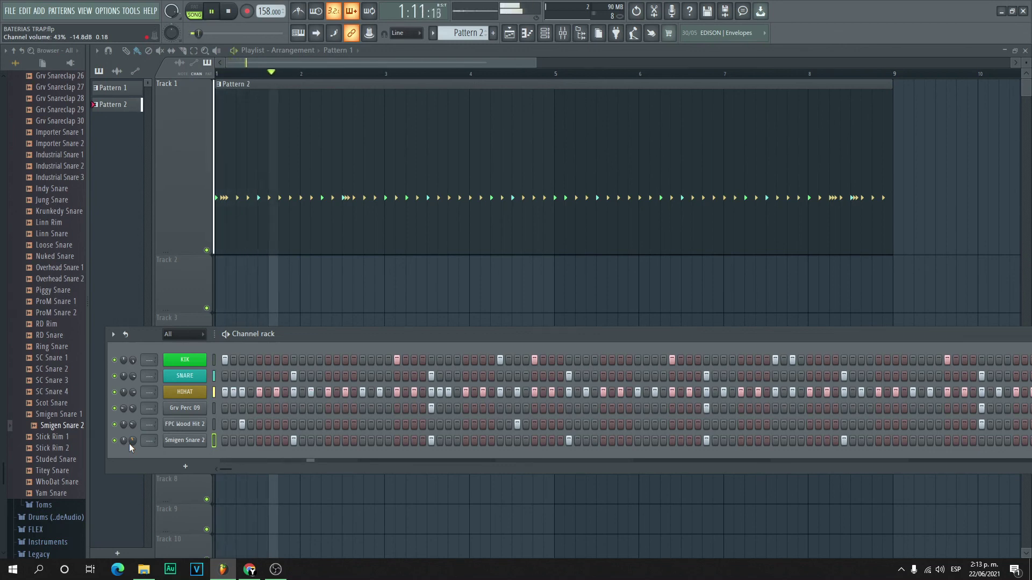